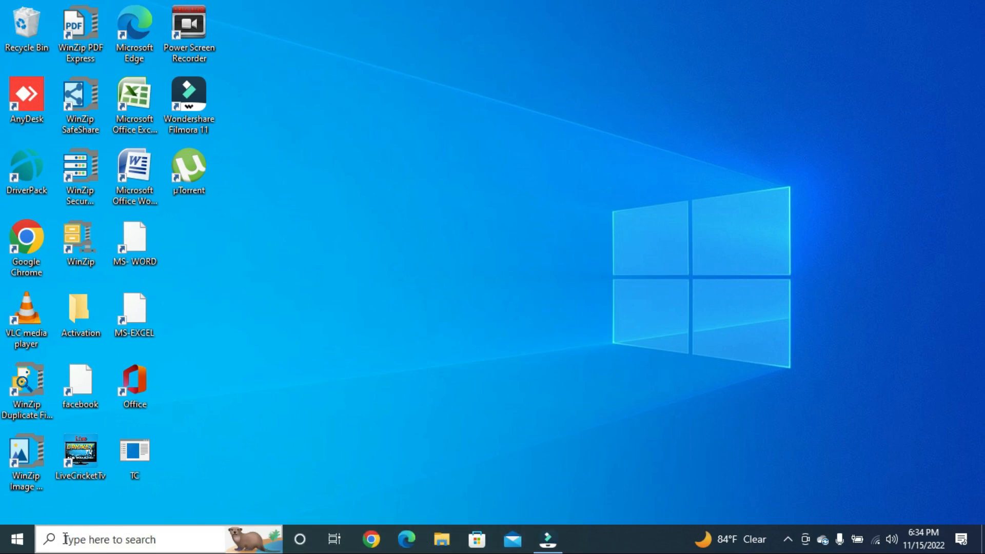
Open the Windows Start menu from the taskbar's Start button
left_click(21, 537)
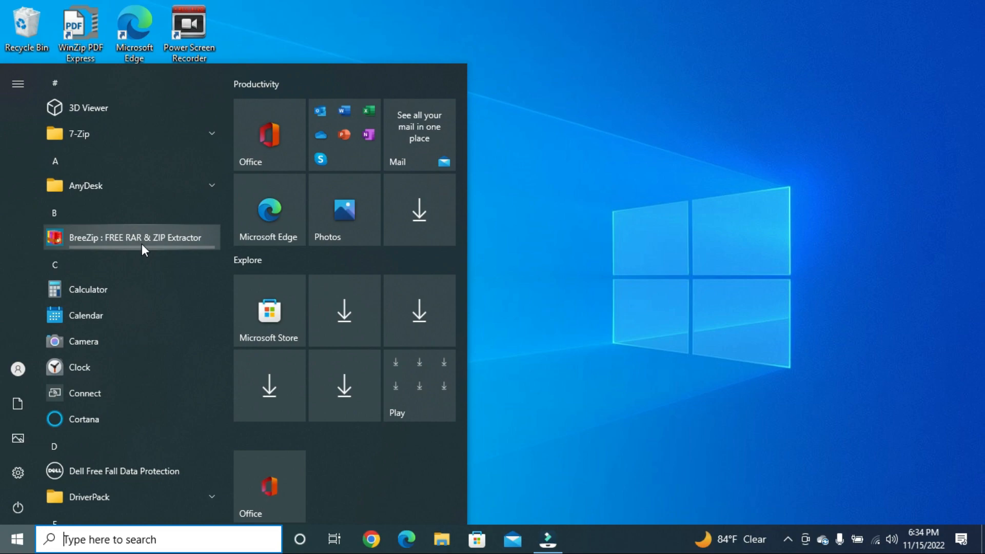
Launch Microsoft Office Excel 2007 from the Microsoft Office folder in the app list
scroll(80, 356, "down", 7)
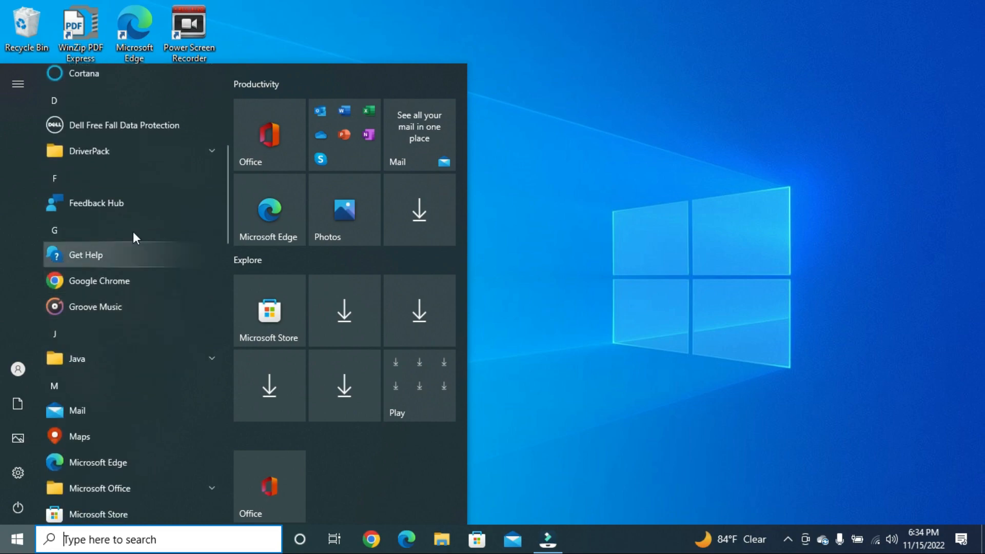
scroll(133, 231, "down", 2)
scroll(135, 229, "down", 2)
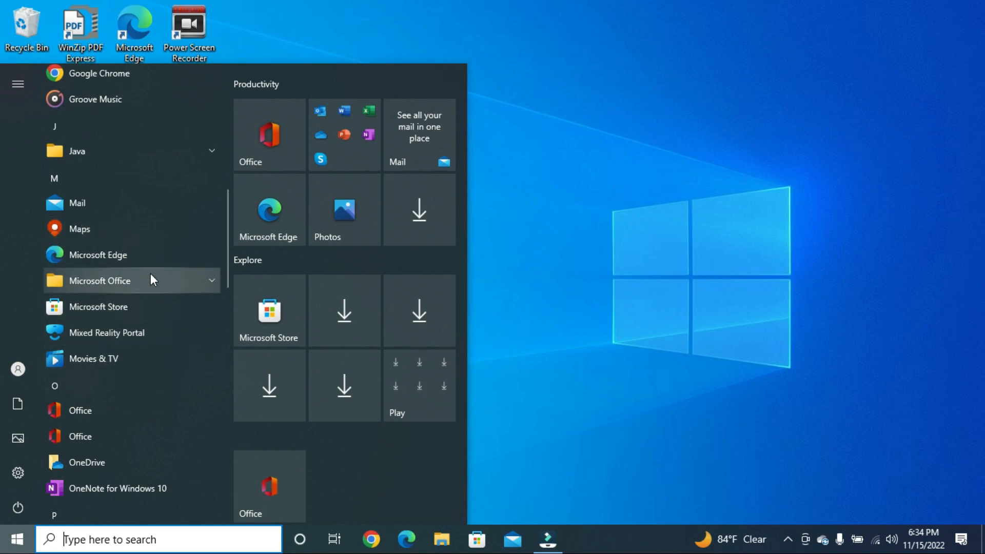
left_click(175, 280)
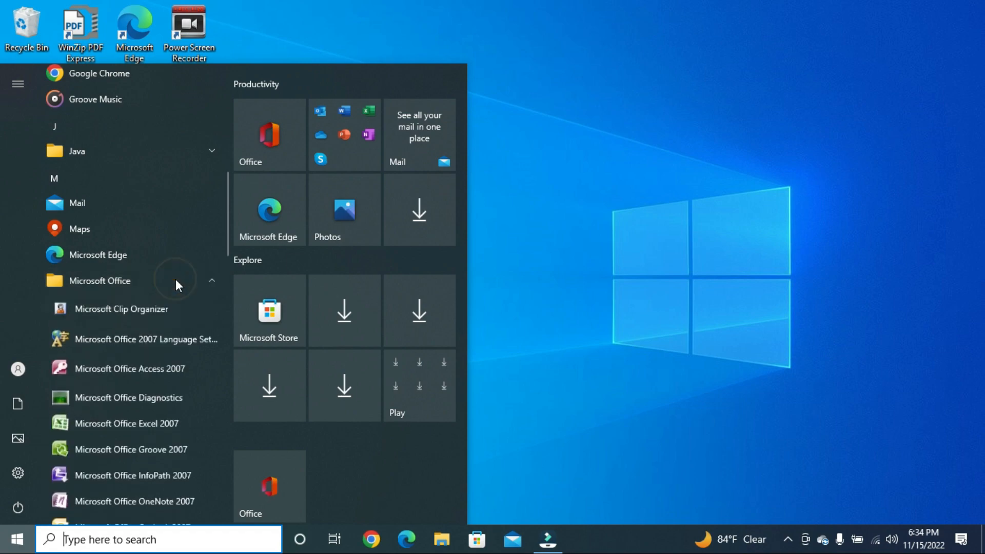
scroll(164, 362, "down", 4)
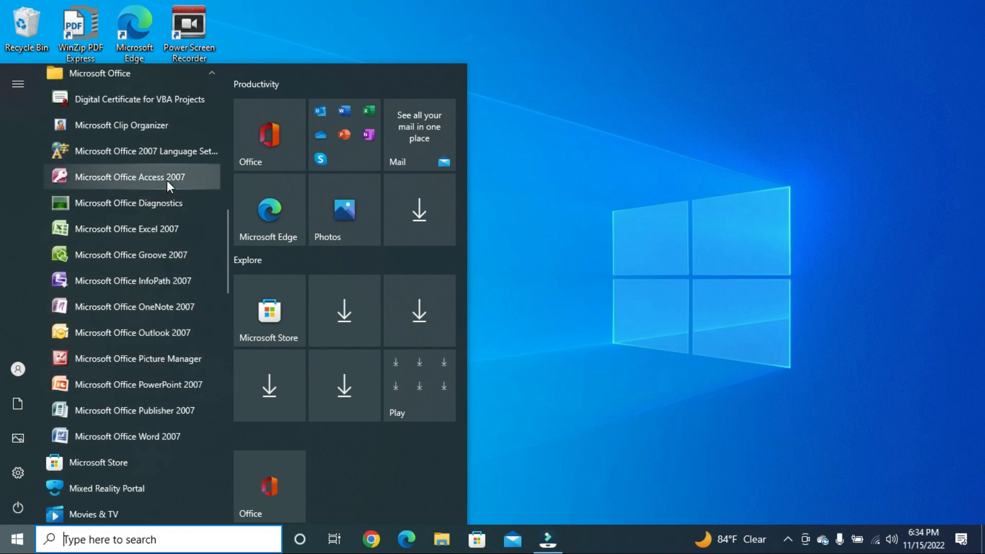
left_click(141, 229)
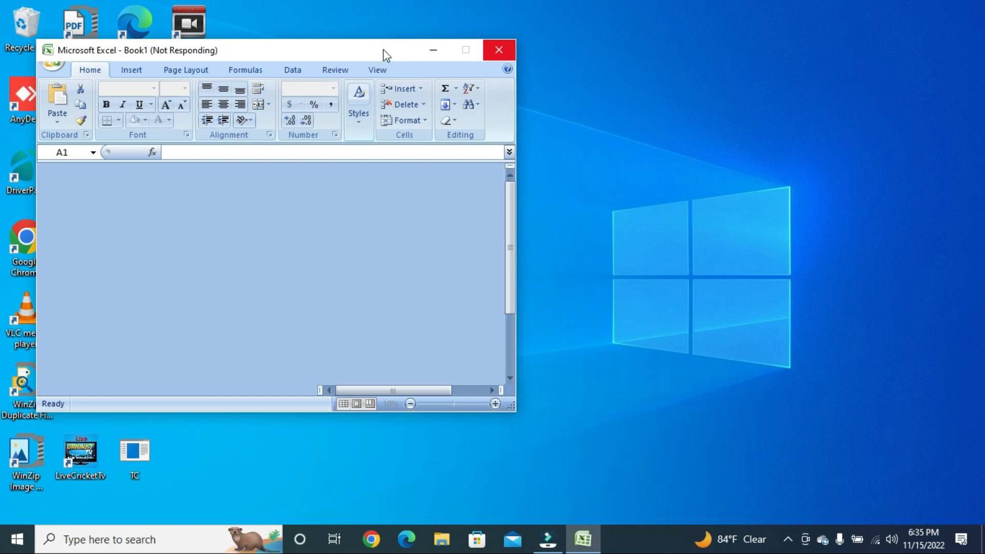
Reposition the Excel window and maximize the blank Book1 workbook to full screen
left_click_drag(385, 52, 656, 31)
left_click(738, 29)
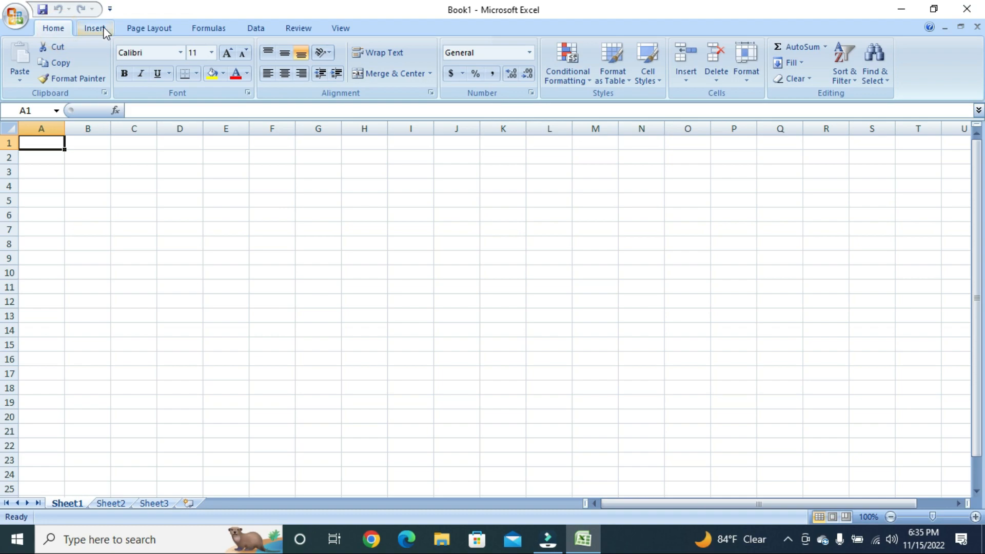
left_click(103, 27)
left_click(149, 26)
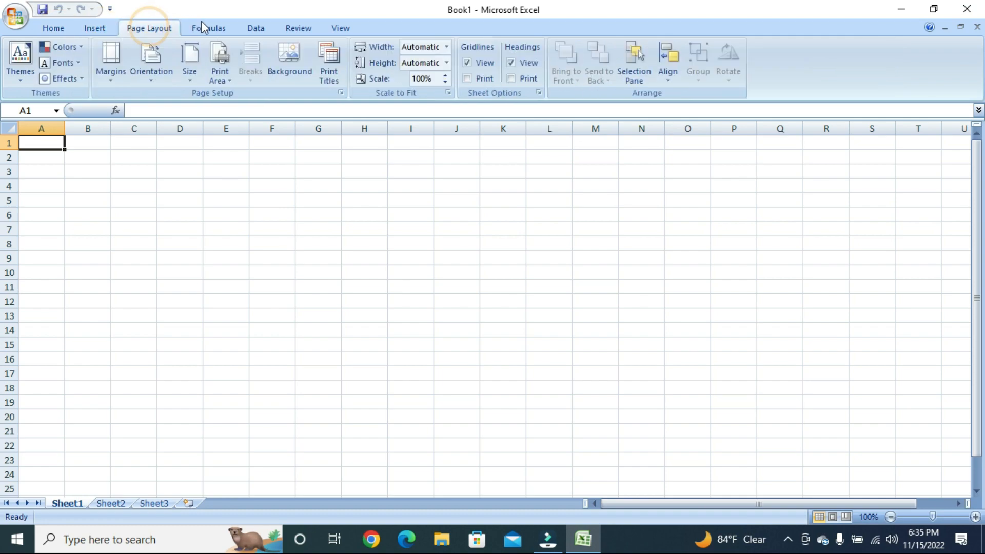
left_click(210, 27)
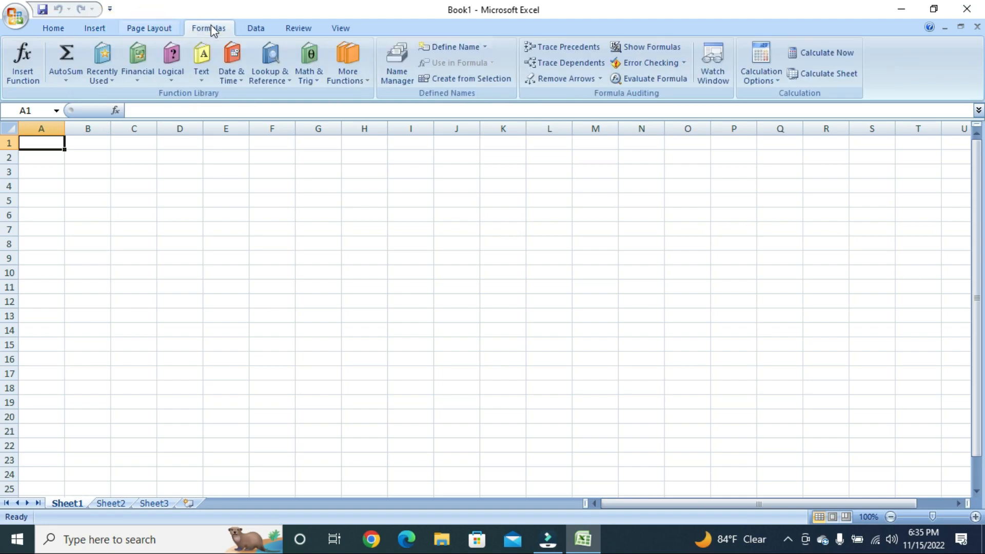
left_click(156, 27)
left_click(100, 27)
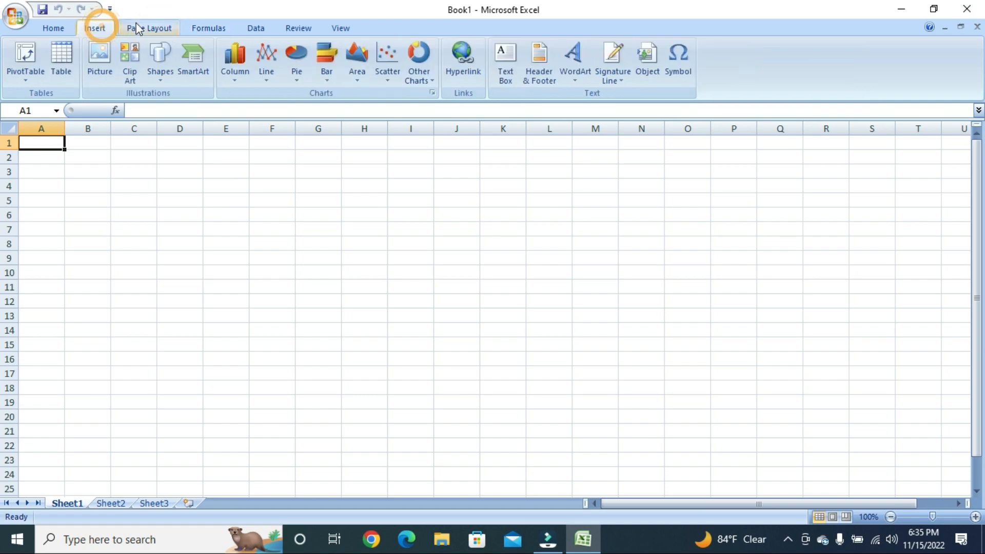
left_click(162, 29)
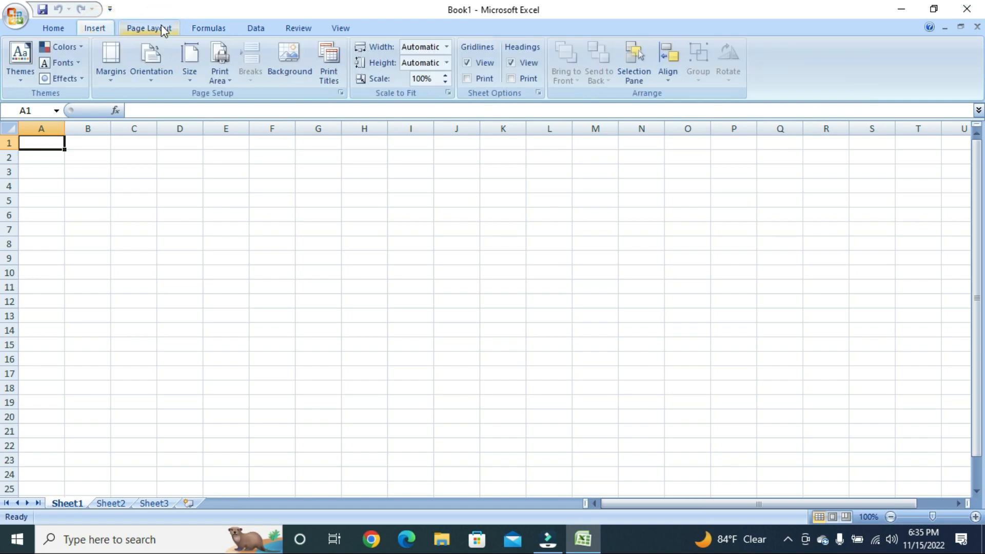
left_click(210, 26)
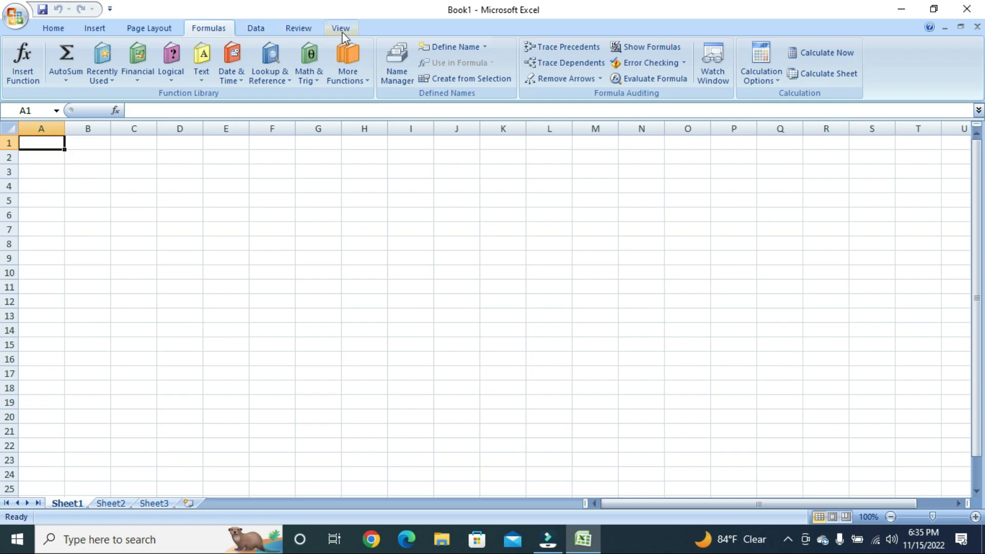
left_click(66, 26)
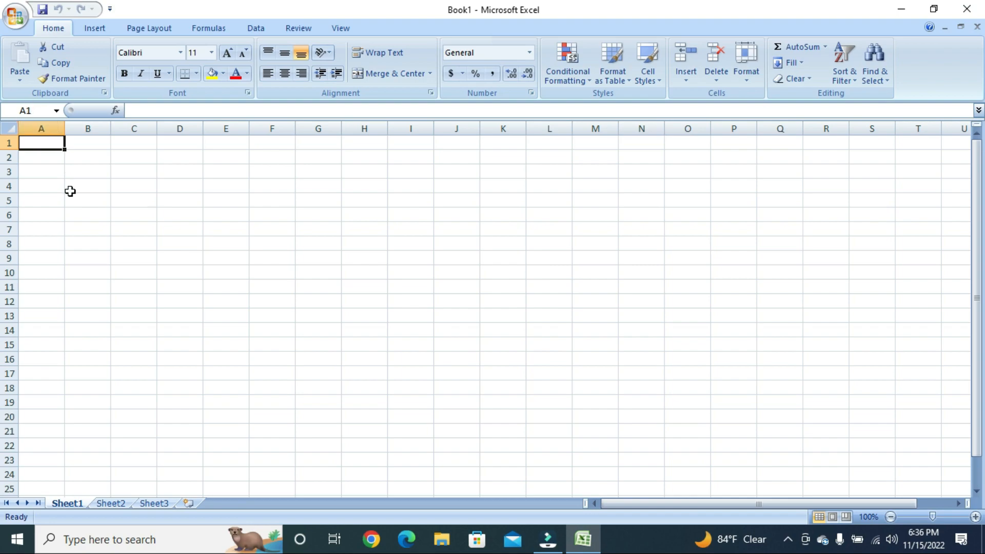
left_click(123, 190)
key("Right")
key("Right")
key("Right")
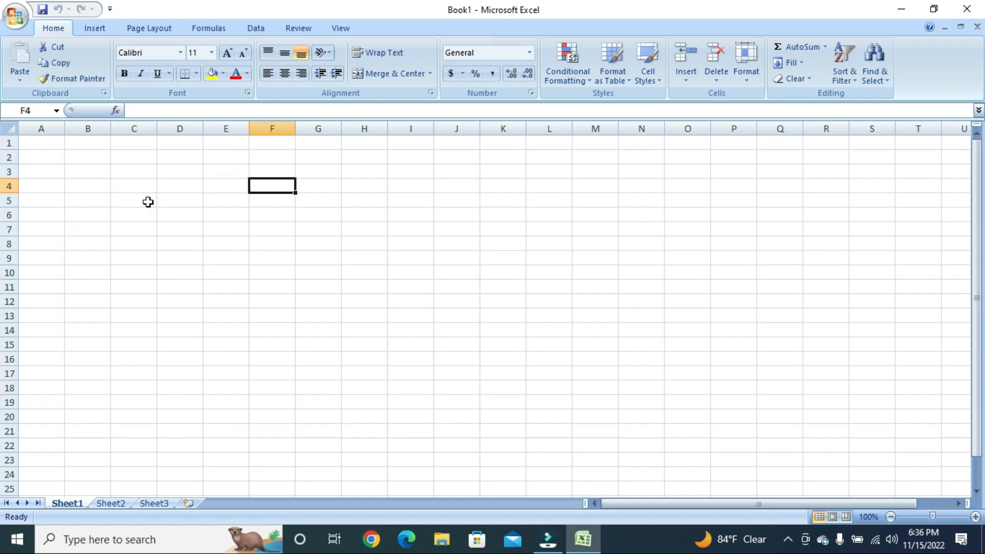
key("Right")
key("Down")
key("Down")
key("Down")
key("Down")
key("Down")
key("Right")
key("Up")
key("Up")
key("Up")
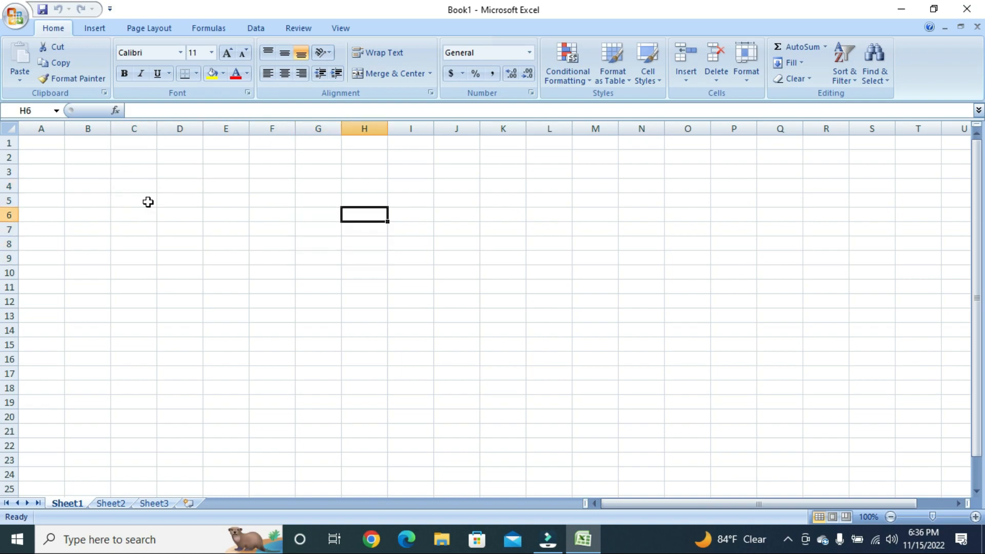
key("Right")
key("Right")
key("Right")
key("Right")
key("Right")
key("Down")
key("Down")
key("Left")
key("Left")
key("Left")
key("Left")
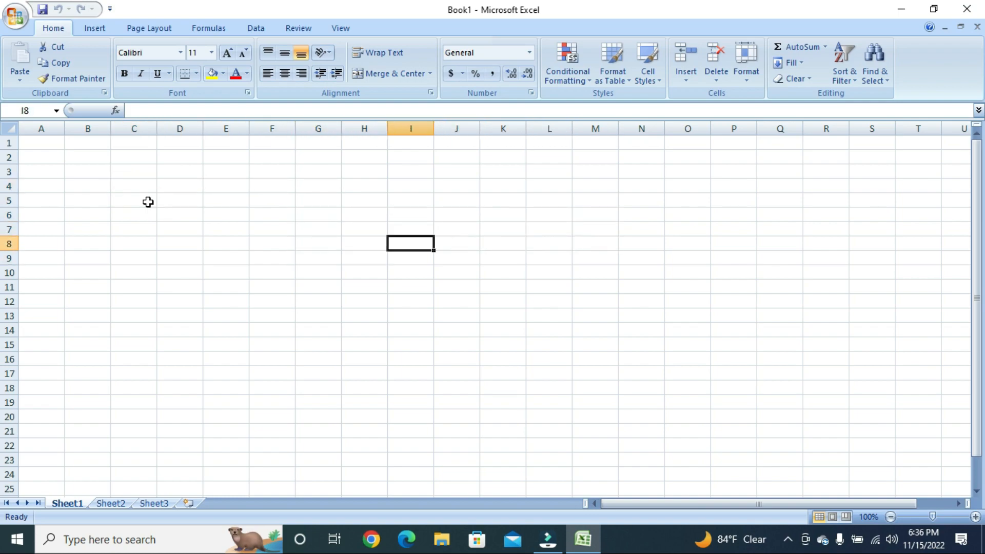
key("Up")
key("Up")
key("Up")
key("Down")
key("Down")
key("Down")
key("Down")
key("Left")
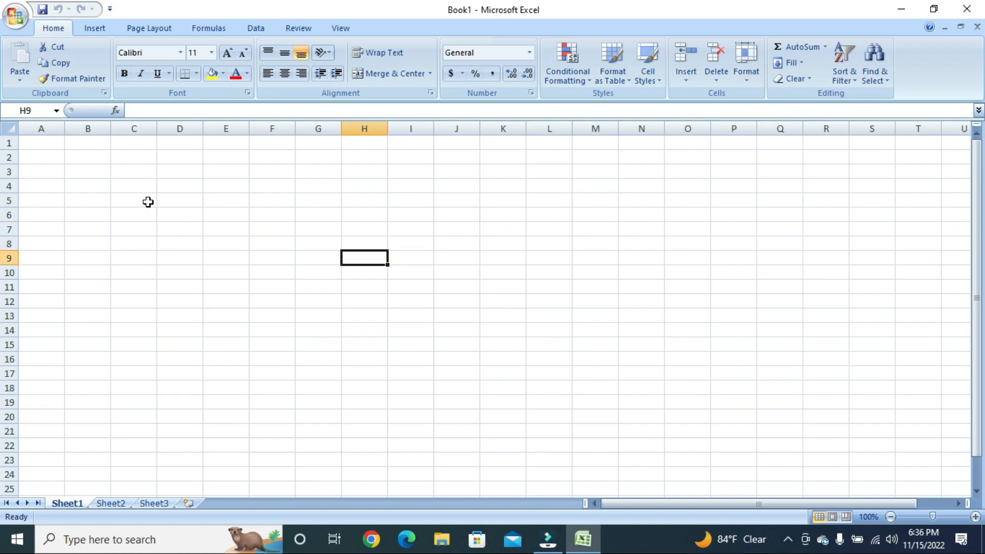
key("Left")
key("Left")
key("Up")
key("Up")
key("Up")
key("Right")
key("Right")
key("Right")
key("Down")
key("Down")
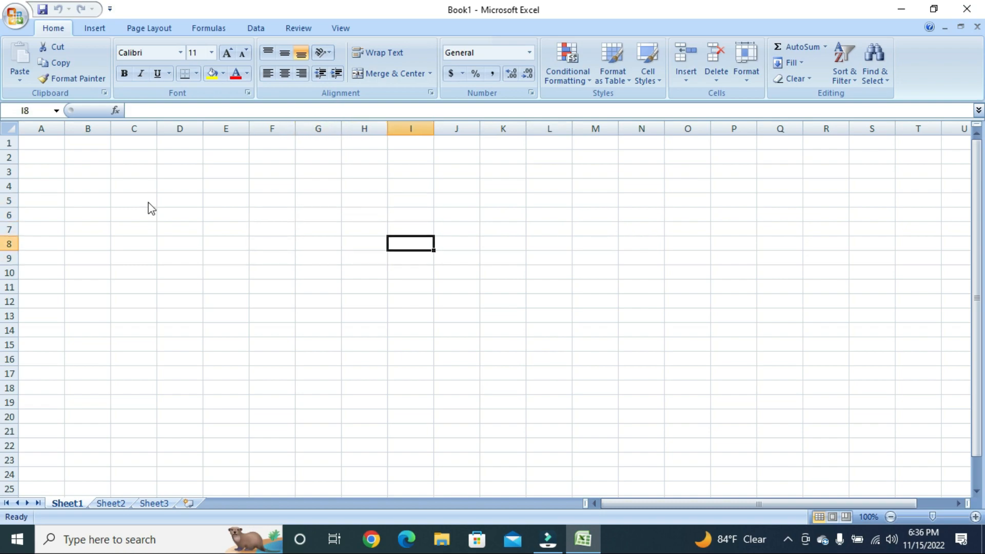
key("Left")
key("Left")
key("Left")
key("Up")
key("Up")
key("Left")
key("Up")
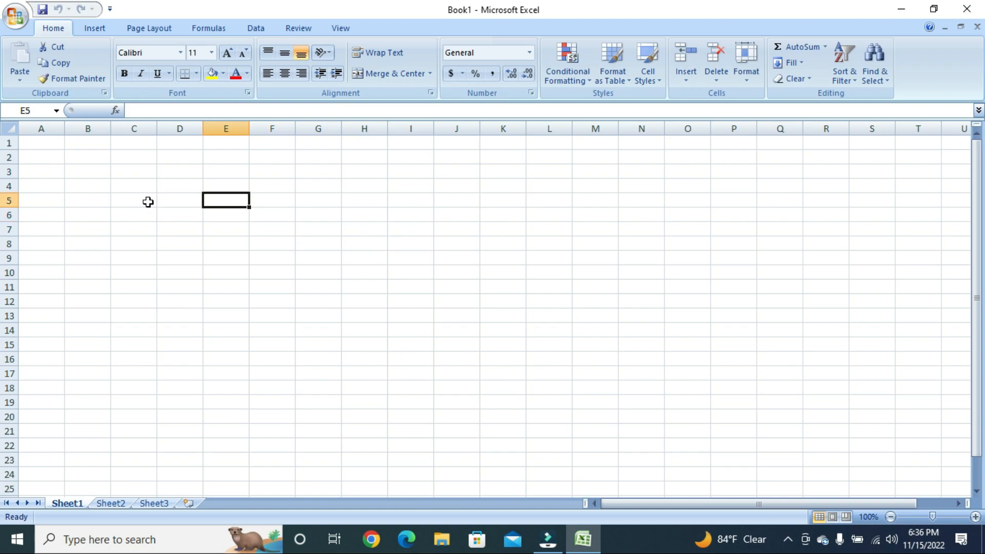
key("Left")
key("Down")
key("Down")
key("Down")
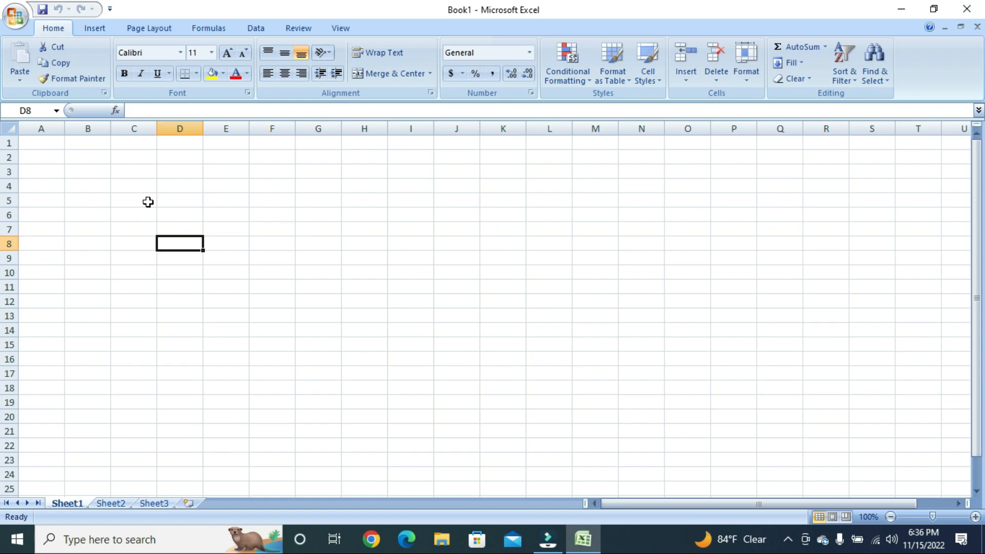
key("Left")
key("Left")
key("Left")
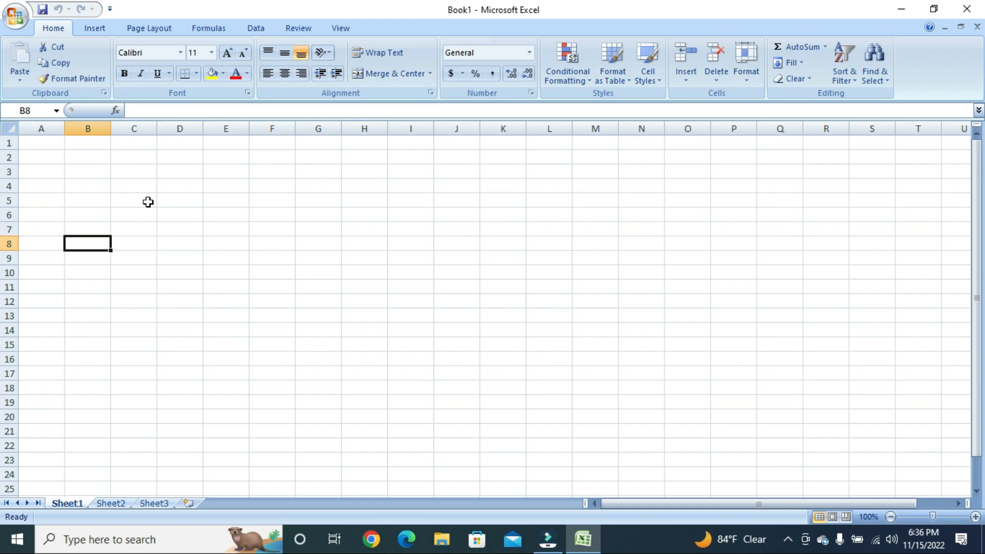
key("Up")
key("Up")
key("Up")
key("Up")
key("Right")
key("Right")
key("Right")
key("Right")
key("Right")
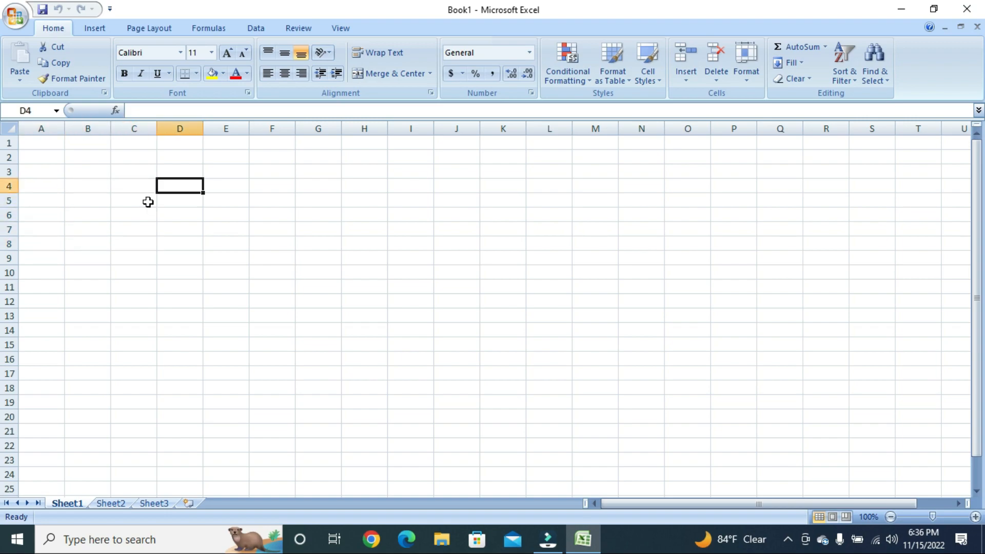
key("Down")
key("Down")
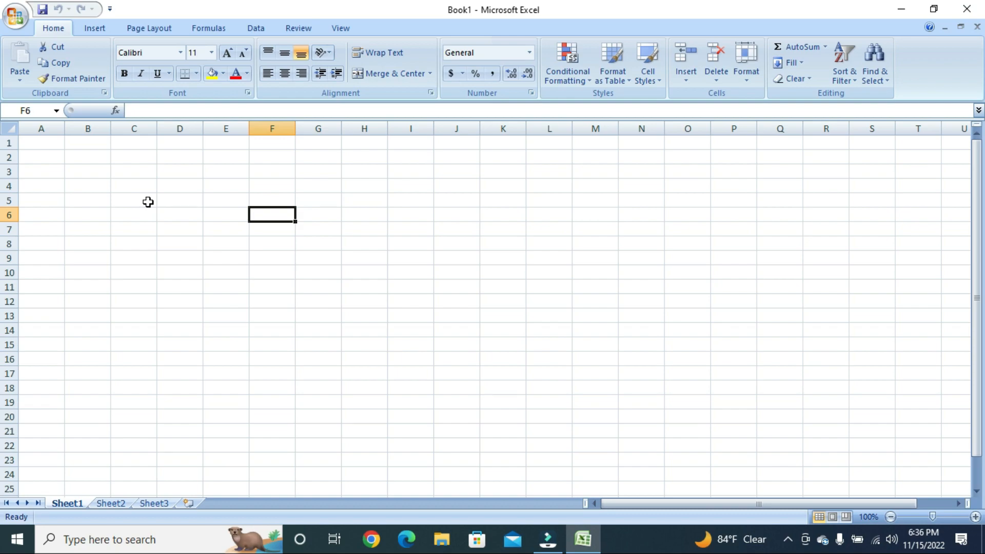
left_click(41, 128)
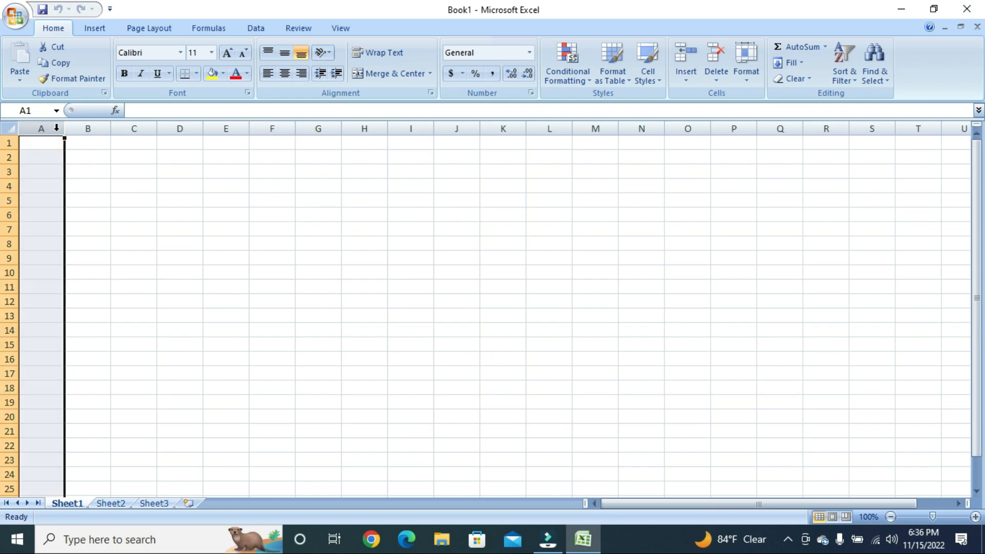
left_click(81, 128)
key("Right")
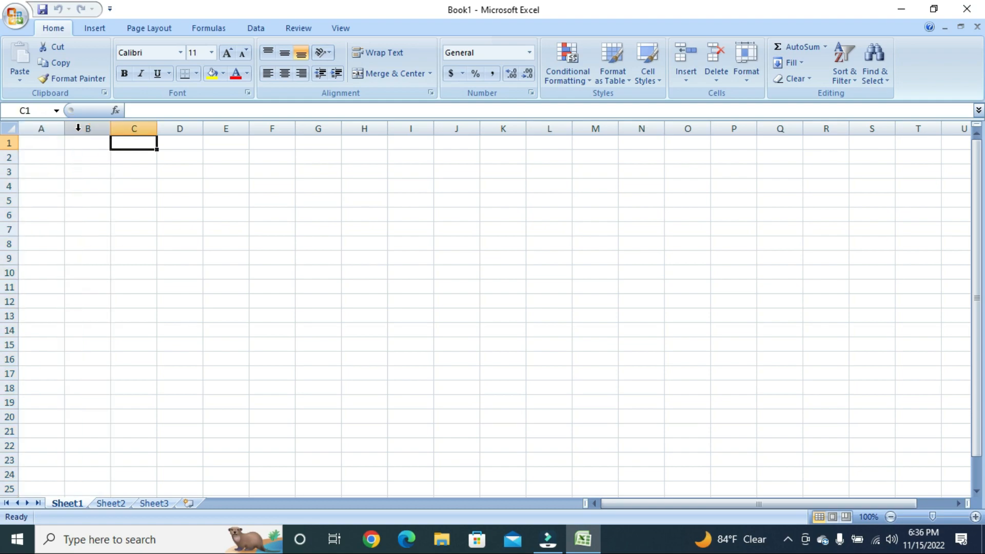
key("Right")
key("Right")
key("Right")
key("Right")
key("Right")
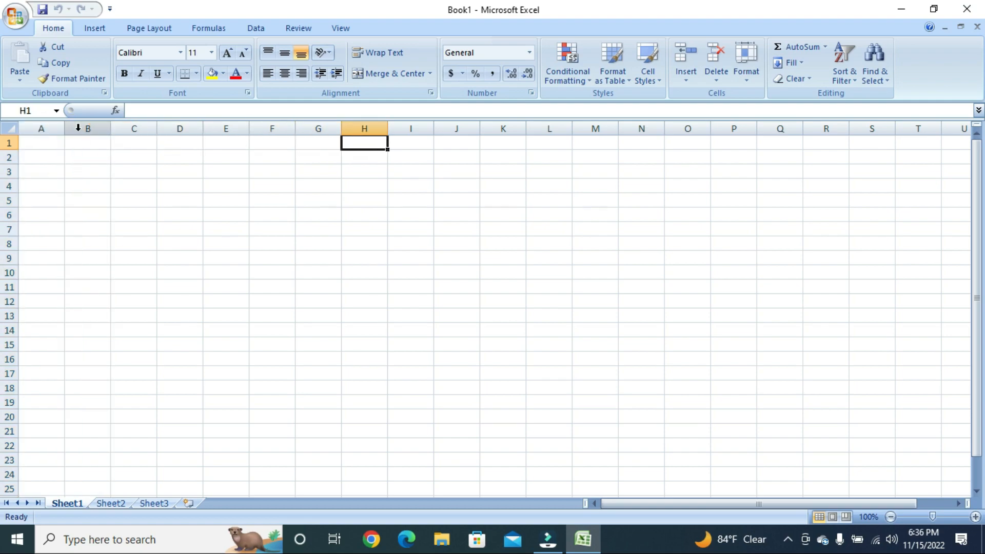
key("Right")
key("Left")
key("Left")
key("Left")
key("Left")
key("Left")
key("Left")
key("Left")
key("Left")
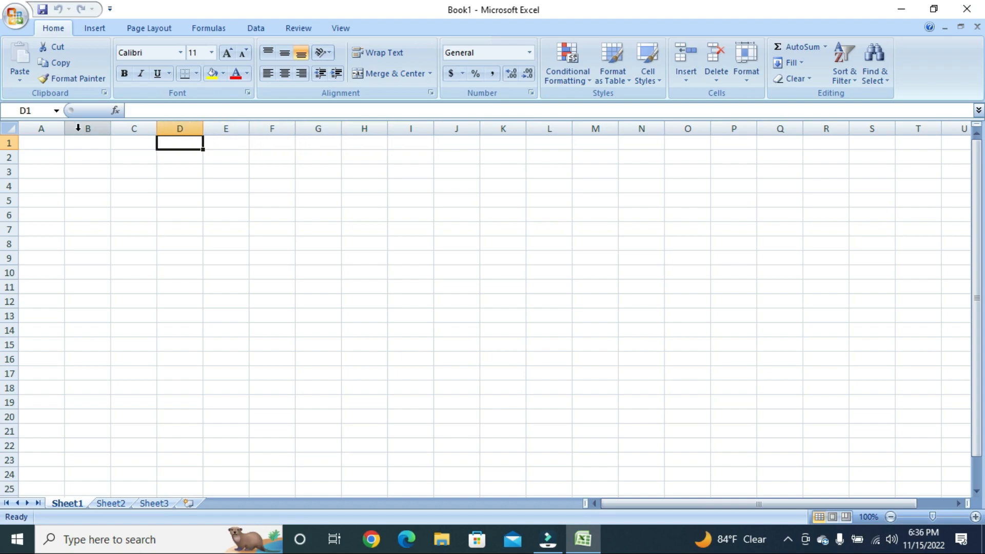
key("Right")
key("Right")
key("Right")
key("Right")
key("Right")
key("Right")
key("Right")
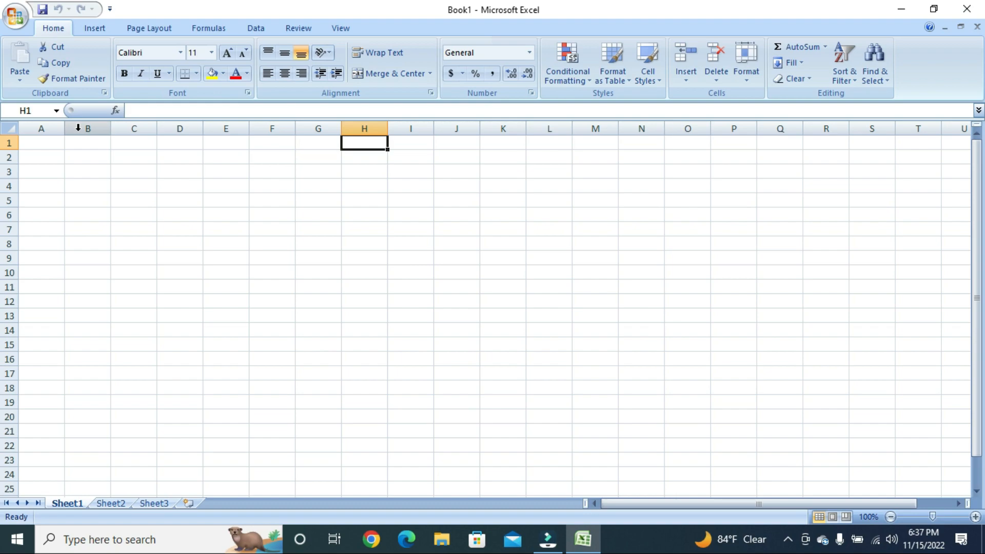
key("Down")
key("Down")
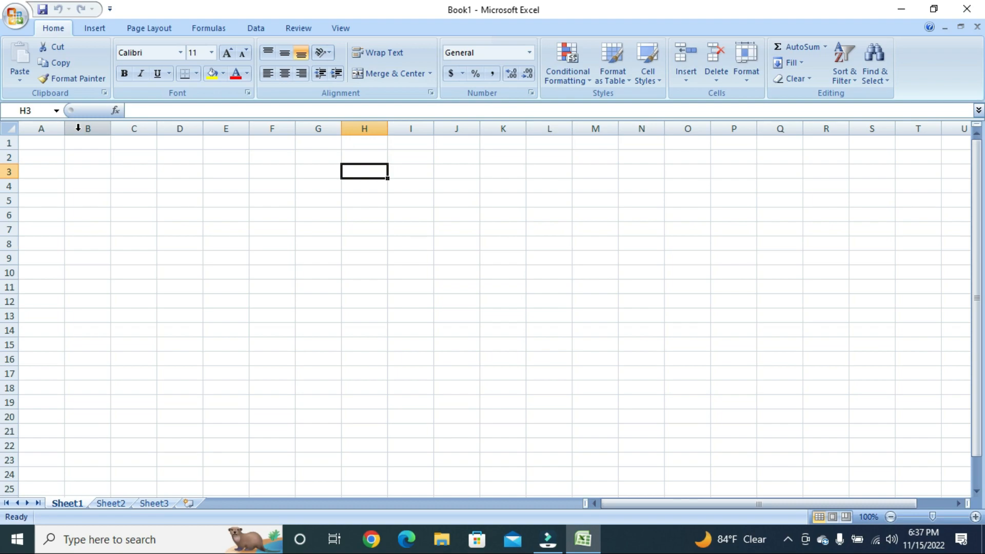
key("Up")
key("Down")
key("Down")
key("Down")
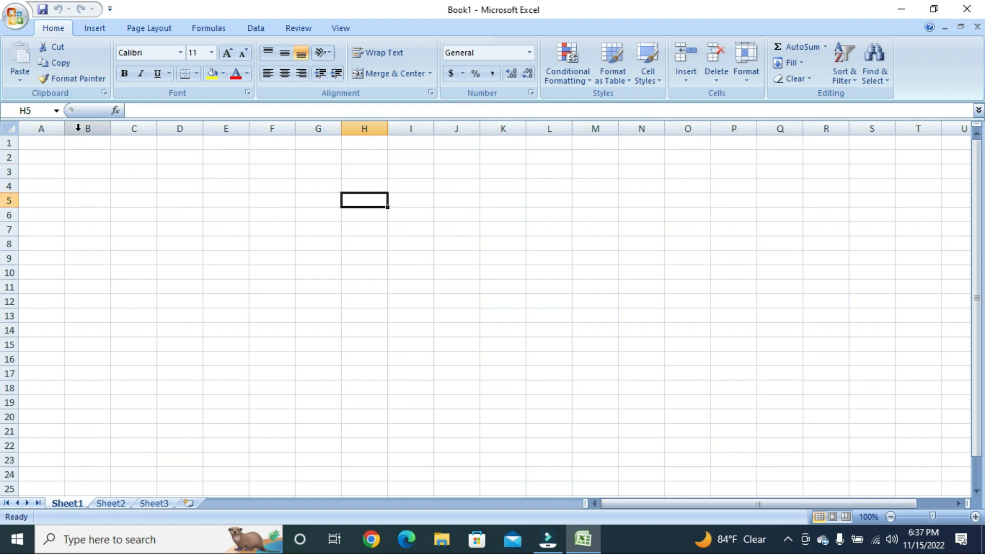
key("Down")
key("Down")
key("Down")
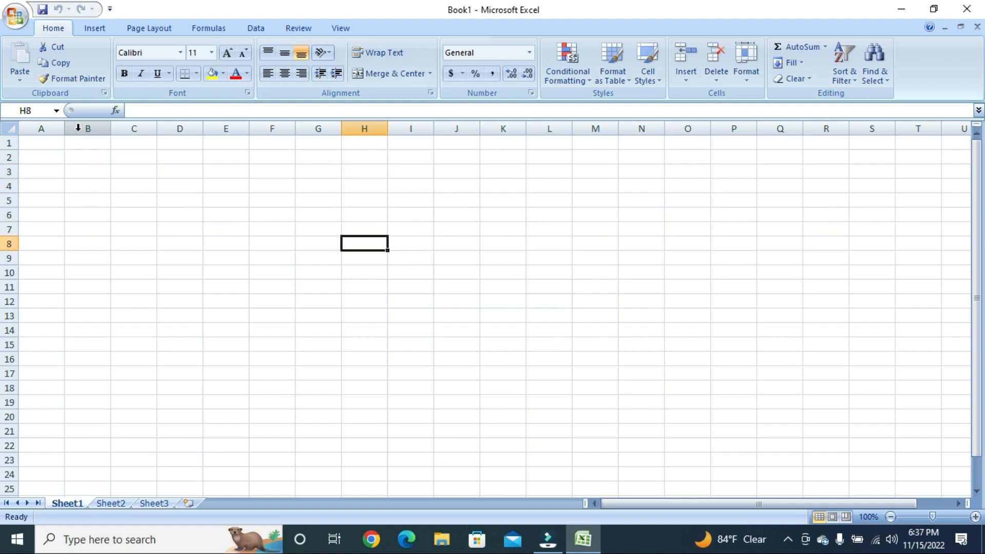
key("Down")
key("Down")
key("Down")
key("Down")
key("Down")
key("Down")
key("Up")
key("Up")
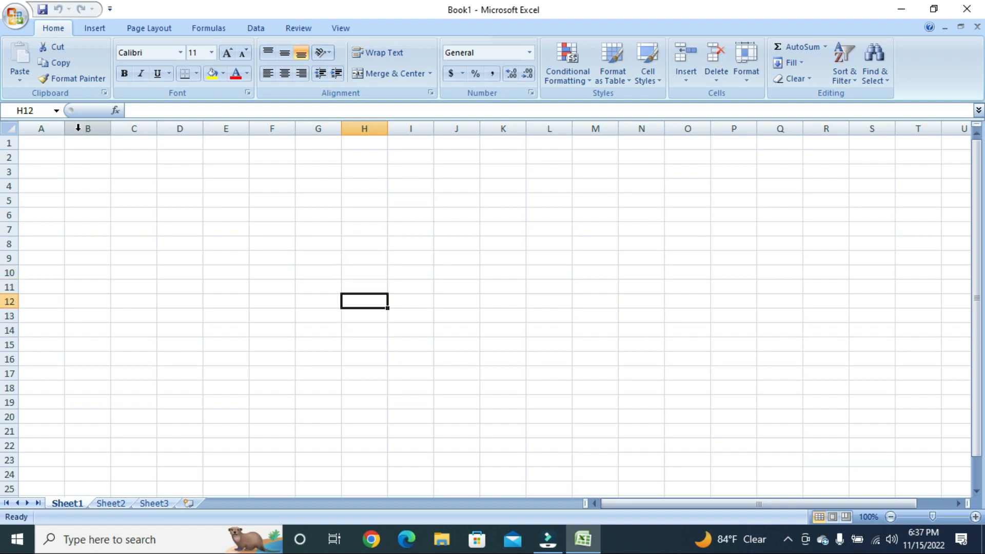
key("Up")
key("Up")
key("Left")
key("Left")
key("Right")
key("Down")
key("Down")
key("Down")
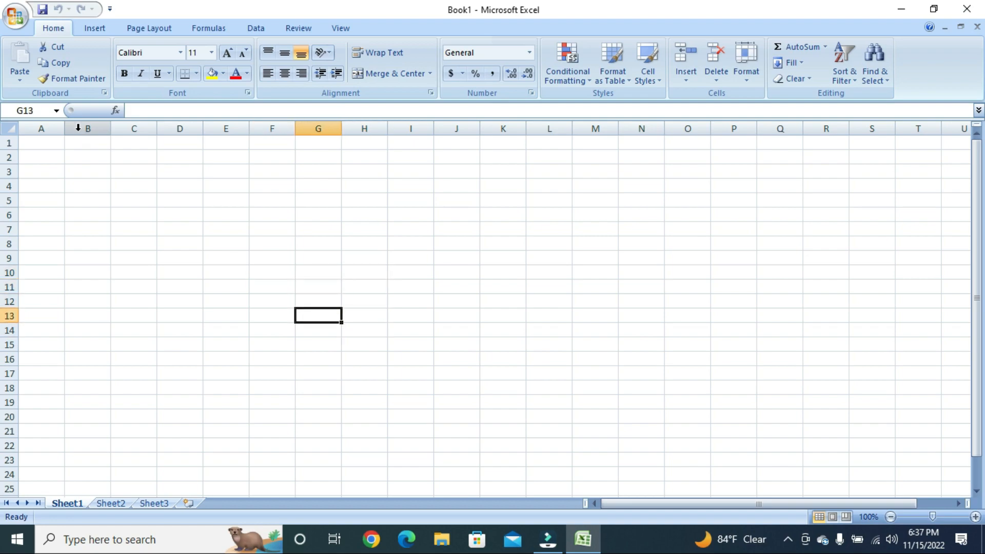
key("Up")
key("Up")
key("Up")
key("Left")
key("Left")
key("Down")
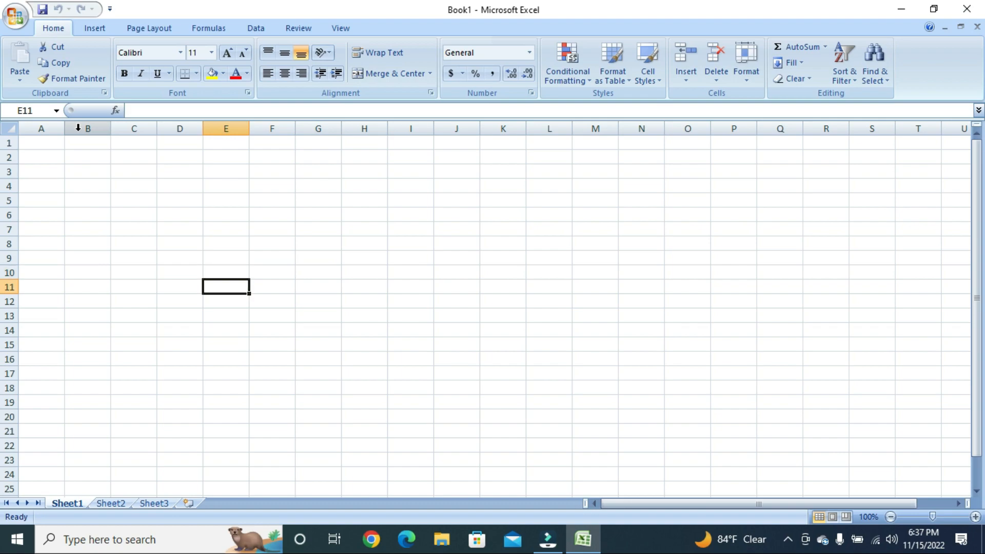
key("Right")
key("Up")
key("Down")
key("Up")
key("Up")
key("Up")
key("Up")
key("Up")
key("Up")
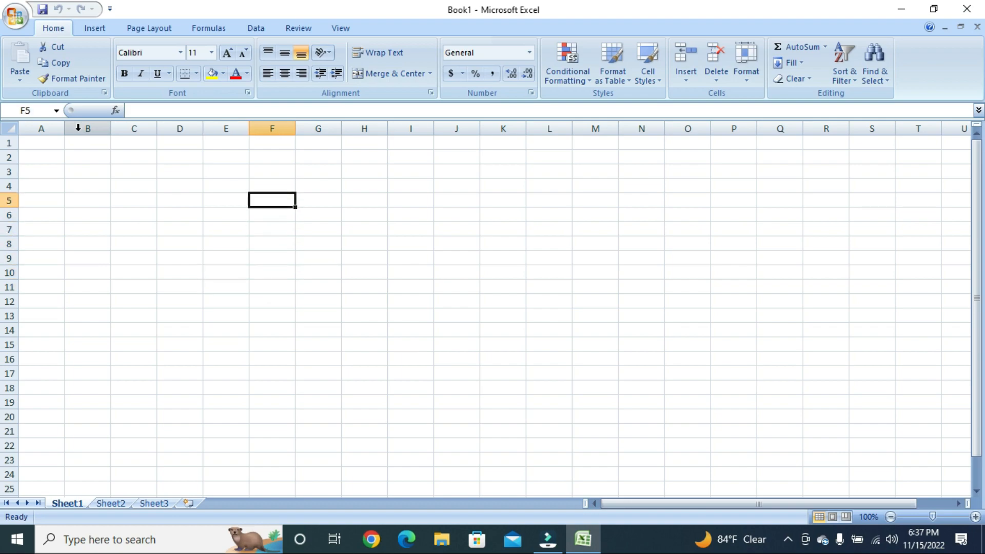
key("Left")
key("Left")
key("Left")
key("Left")
key("Left")
key("Up")
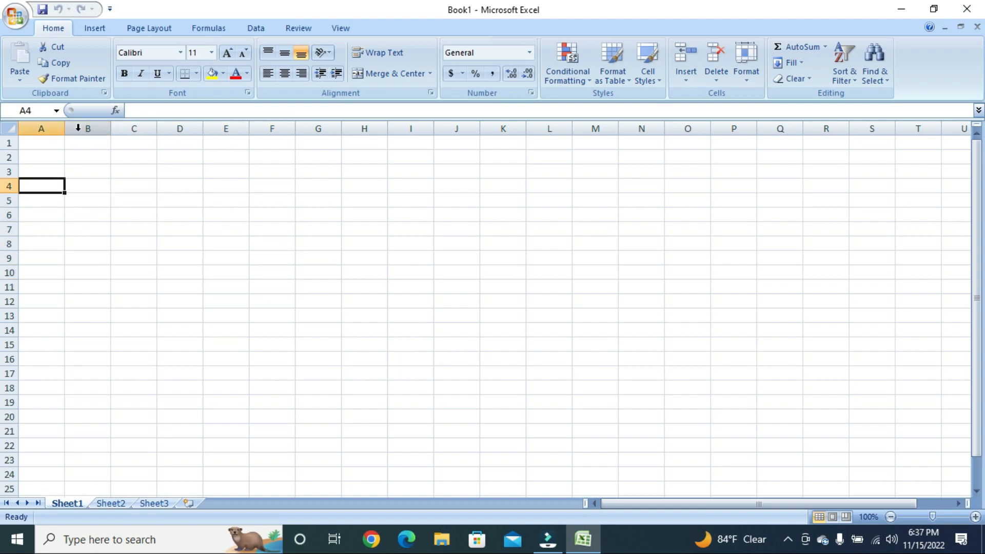
key("Up")
key("Up")
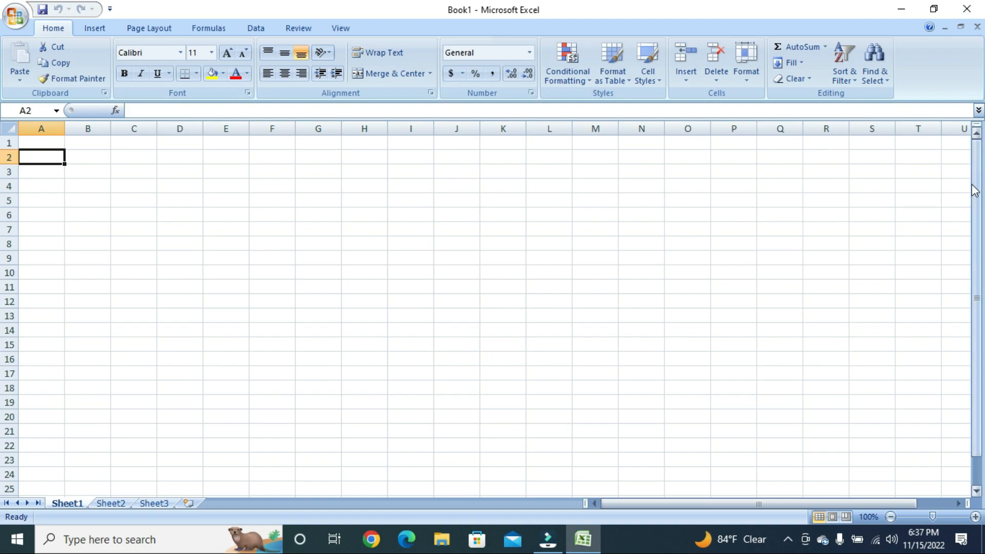
mouse_move(977, 184)
left_mouse_down()
mouse_move(977, 264)
mouse_move(978, 173)
left_mouse_up()
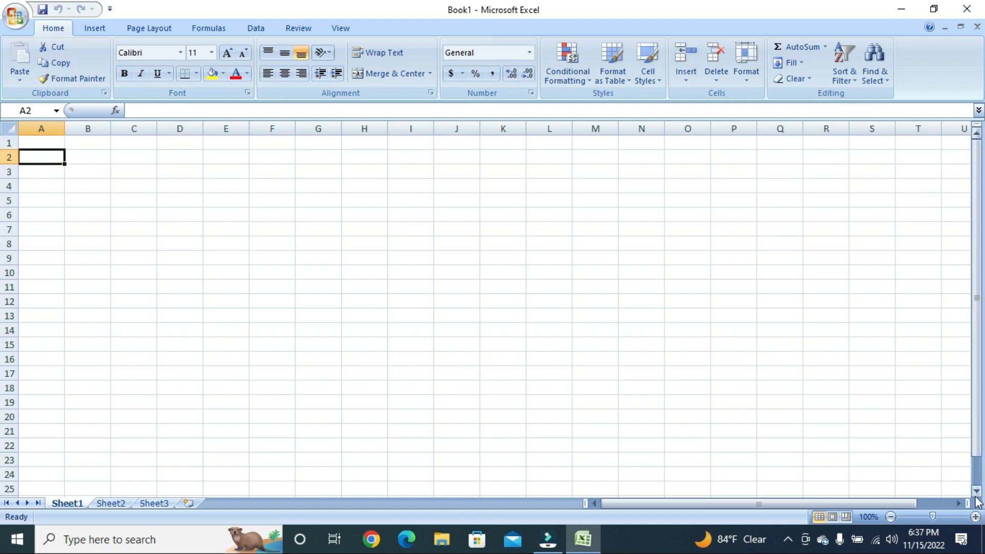
left_click(977, 490)
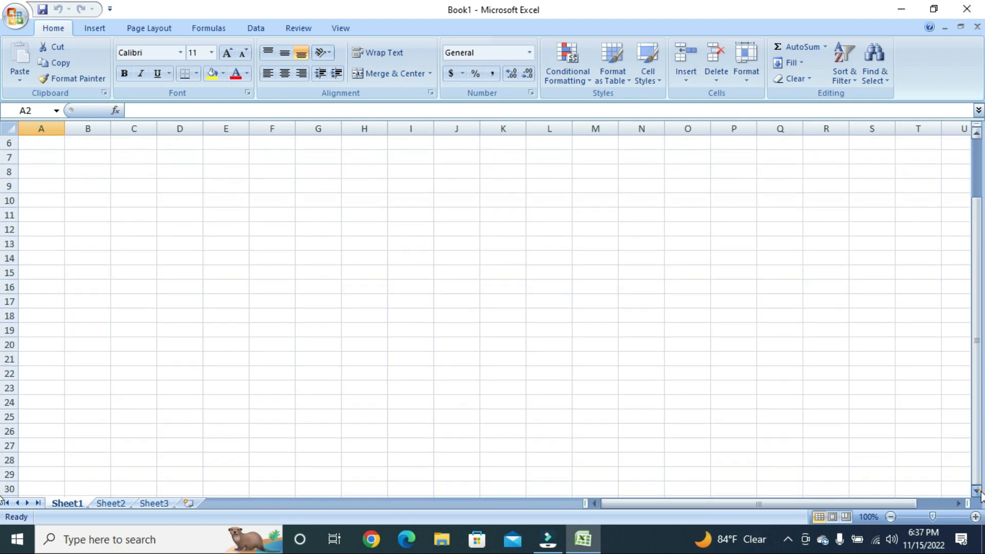
scroll(980, 495, "down", 2)
scroll(979, 495, "down", 3)
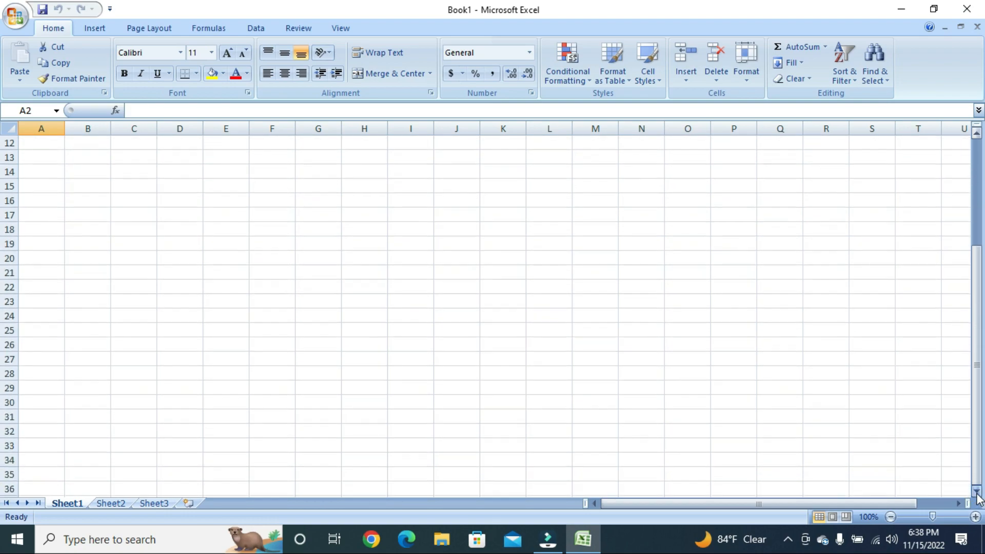
left_click(975, 491)
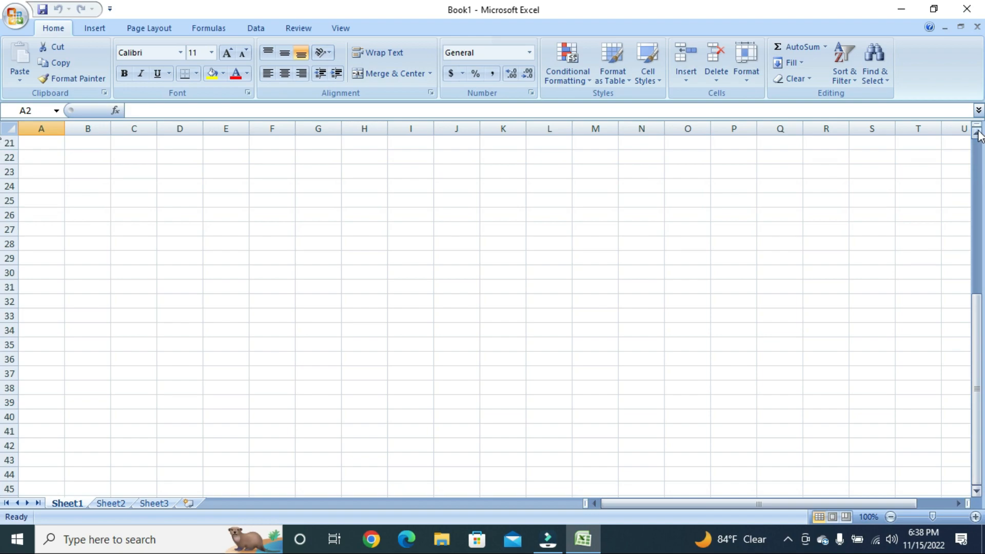
scroll(976, 140, "up", 1)
scroll(976, 139, "up", 6)
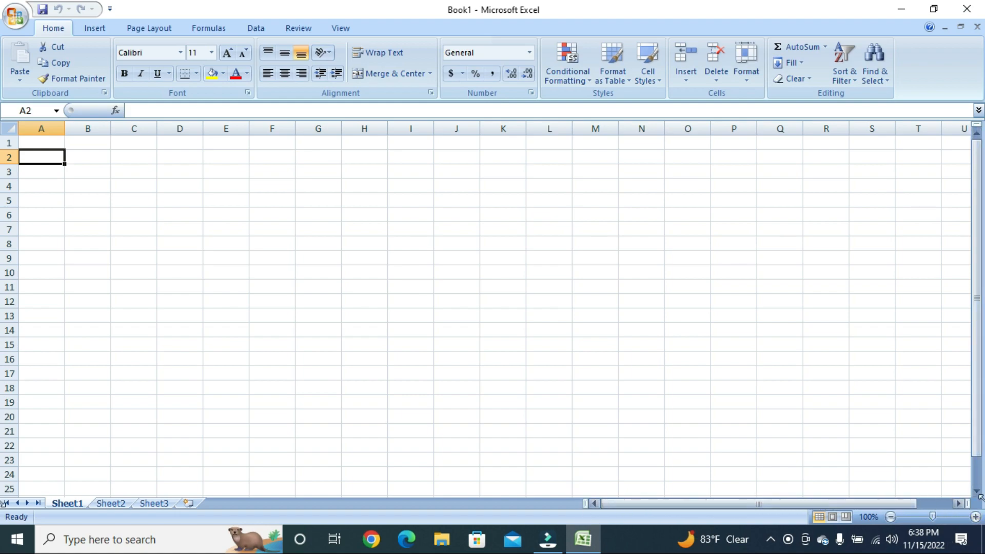
left_click(958, 504)
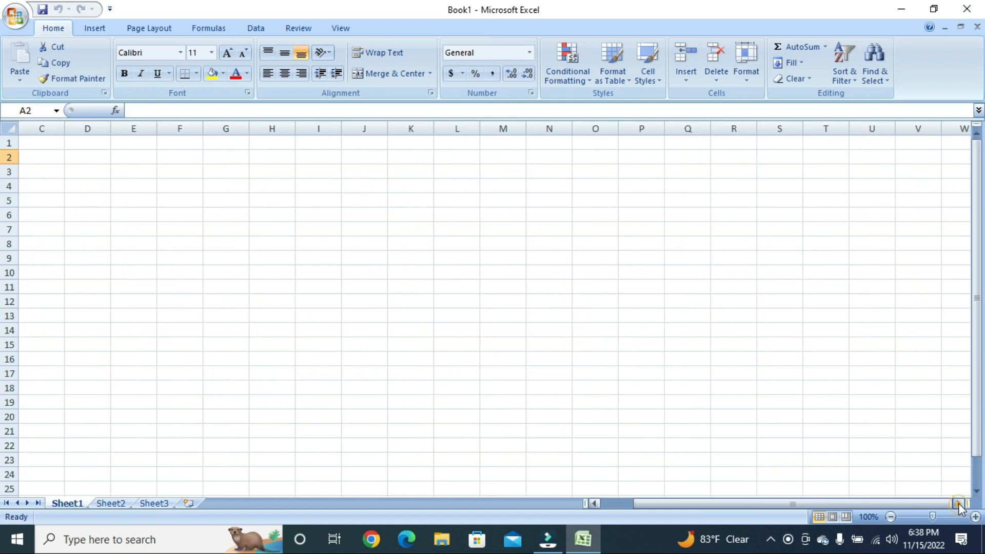
left_click(957, 504)
left_click(958, 504)
left_click(958, 504)
left_click(957, 504)
left_click(958, 503)
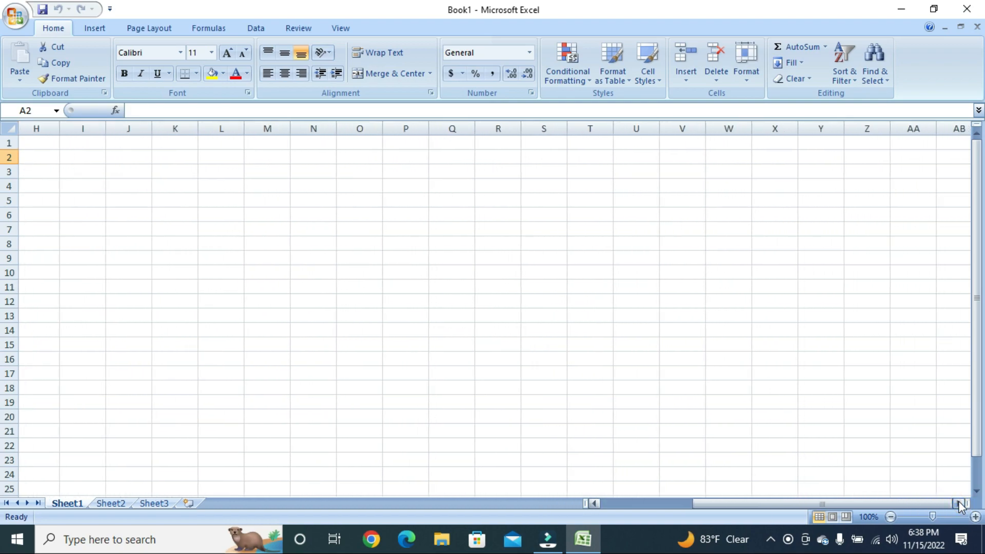
left_click(958, 504)
left_click(958, 503)
left_click(958, 503)
left_click(957, 504)
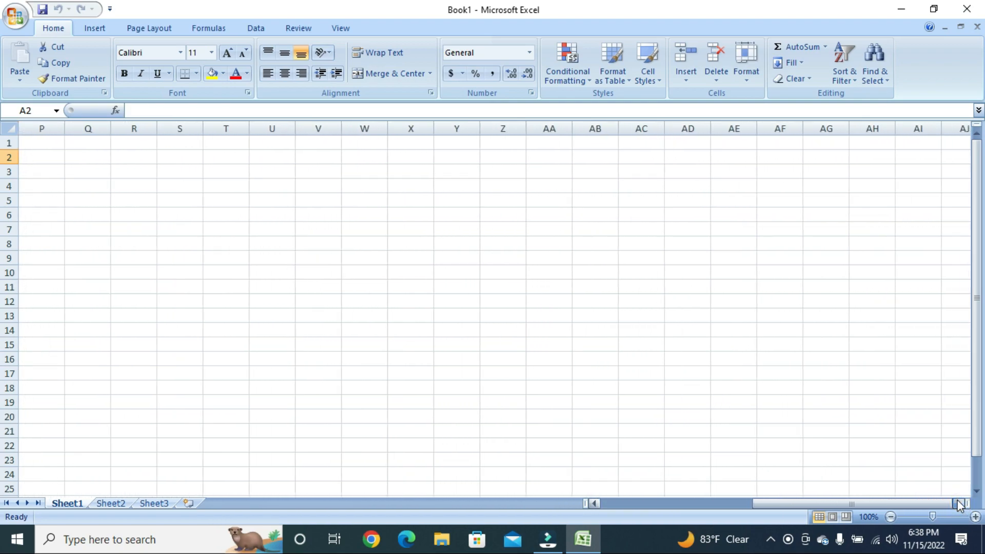
left_click(957, 503)
left_click(958, 496)
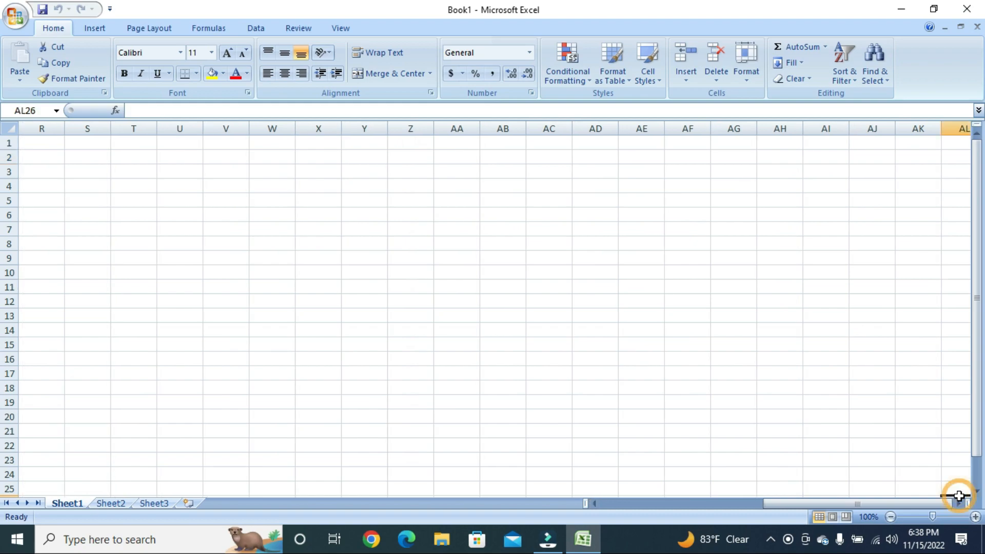
left_click(596, 503)
left_click(596, 504)
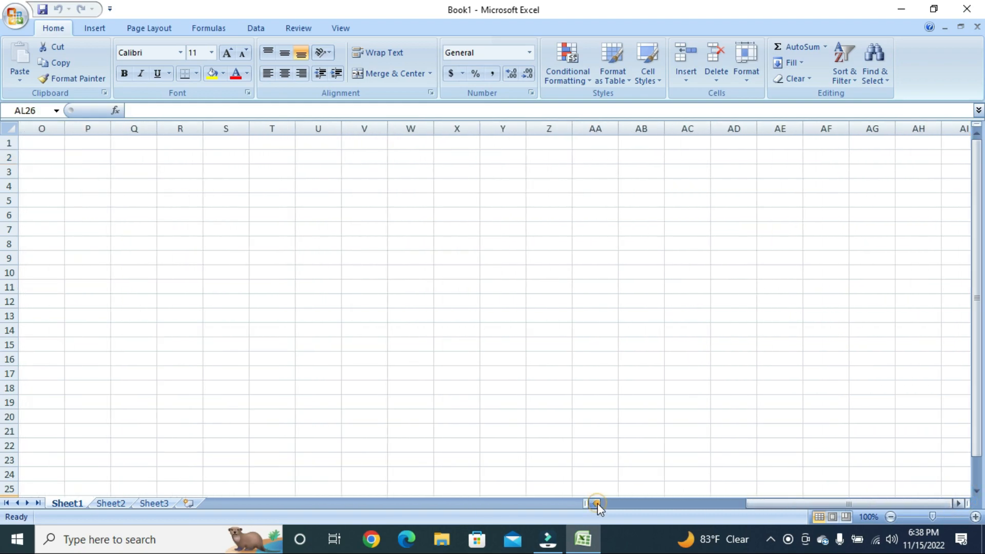
left_click(596, 503)
left_click(596, 503)
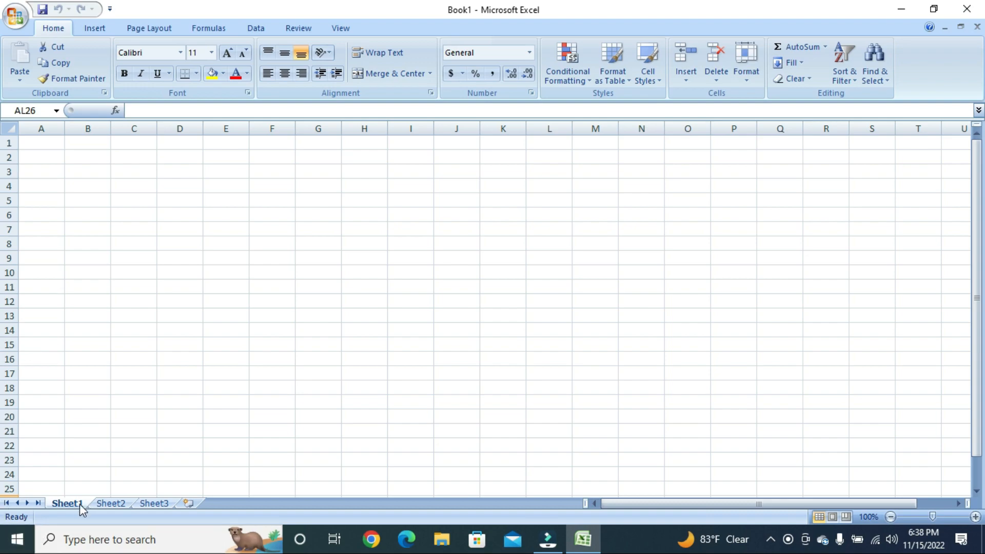
left_click(106, 503)
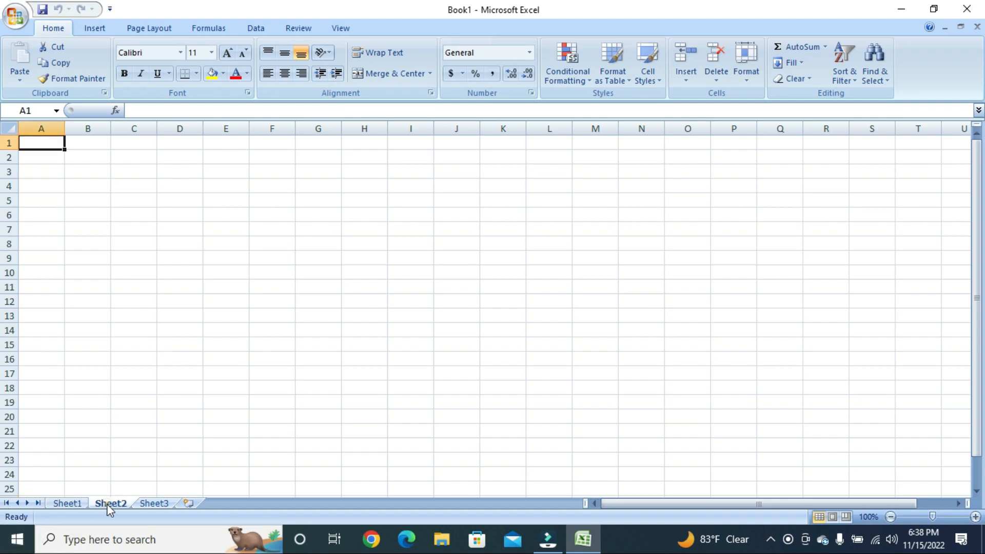
left_click(75, 503)
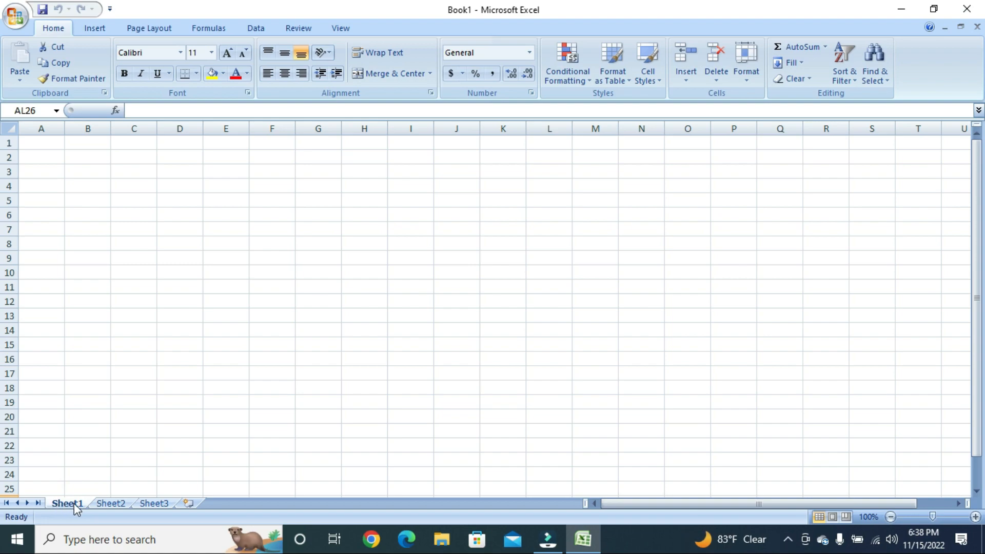
left_click(112, 503)
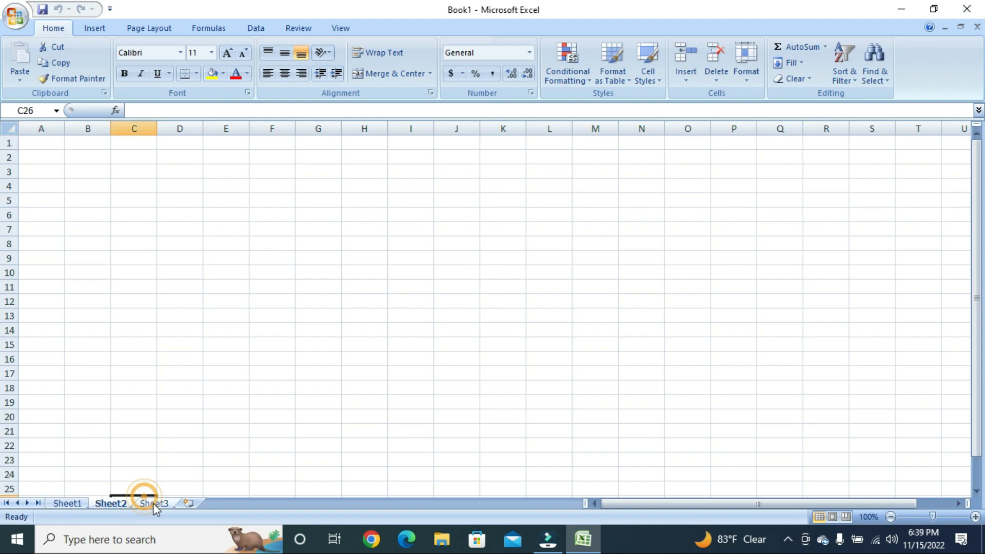
left_click(152, 503)
left_click(112, 503)
left_click(83, 504)
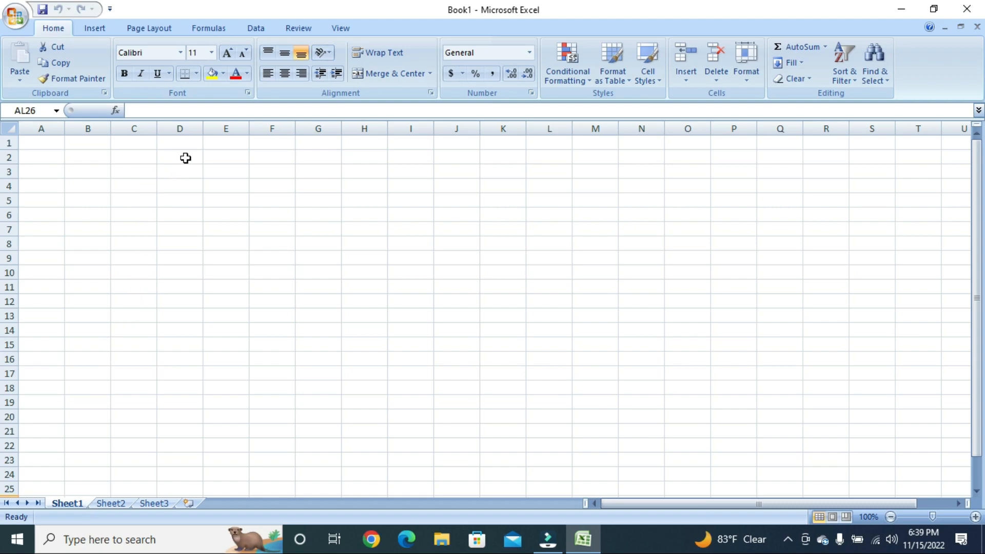
left_click(139, 169)
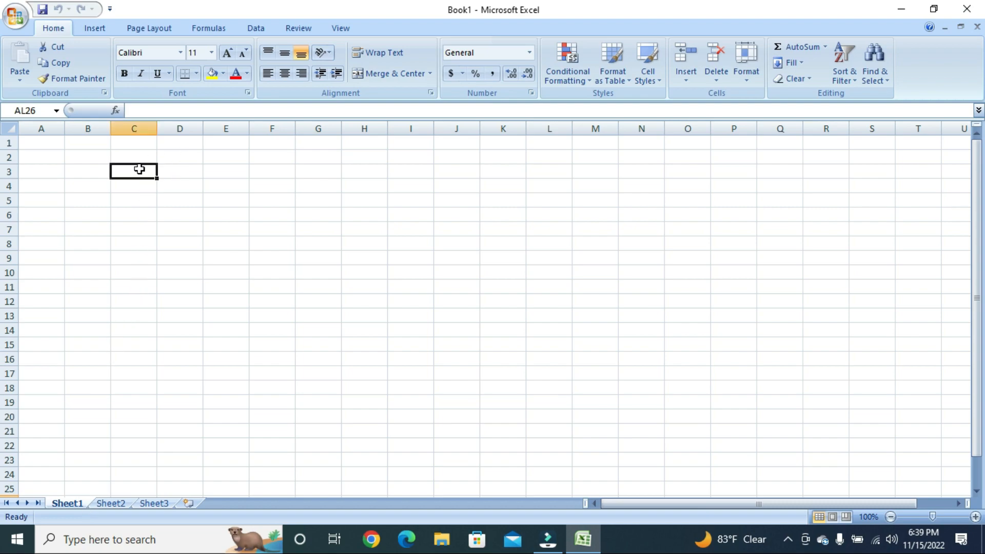
left_click(199, 187)
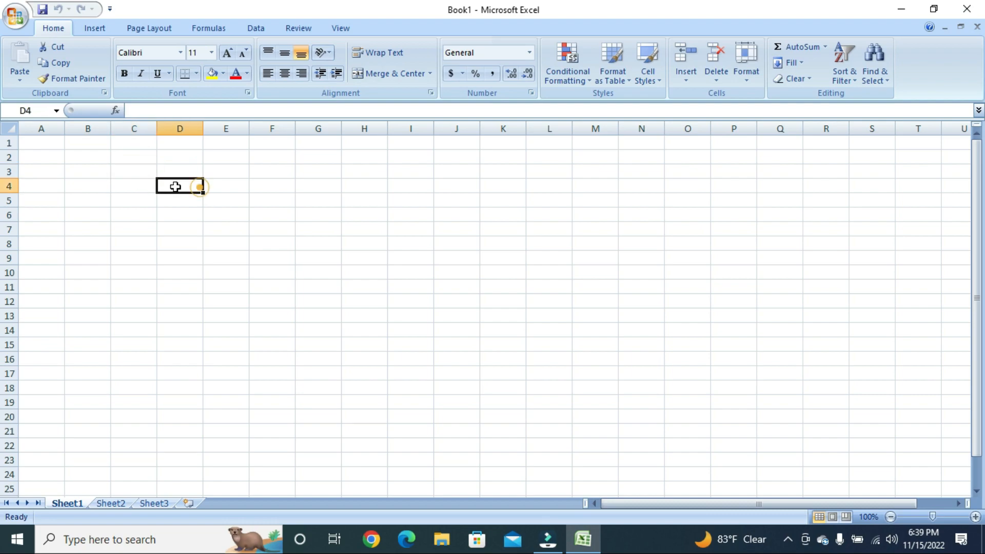
left_click(149, 176)
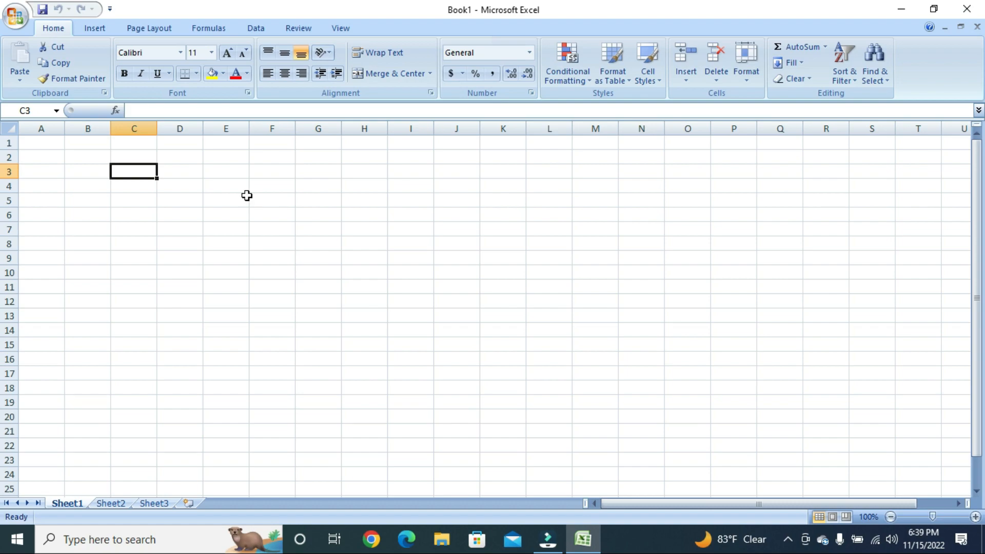
Enter 'SUPER PSX' in C3, dropping the extra word TIP
type("SUPER ")
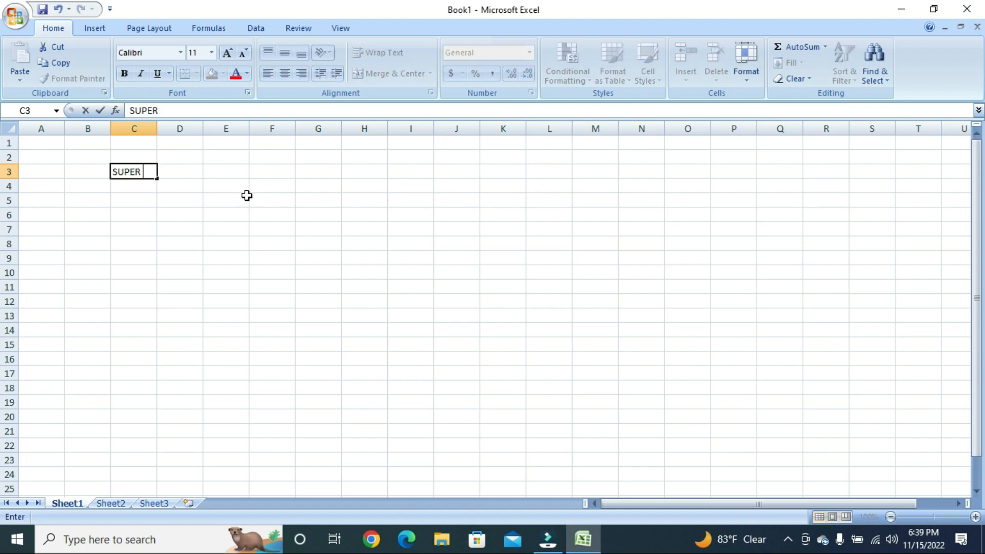
type("PSX TIP")
key("BackSpace")
key("BackSpace")
key("BackSpace")
key("BackSpace")
key("Return")
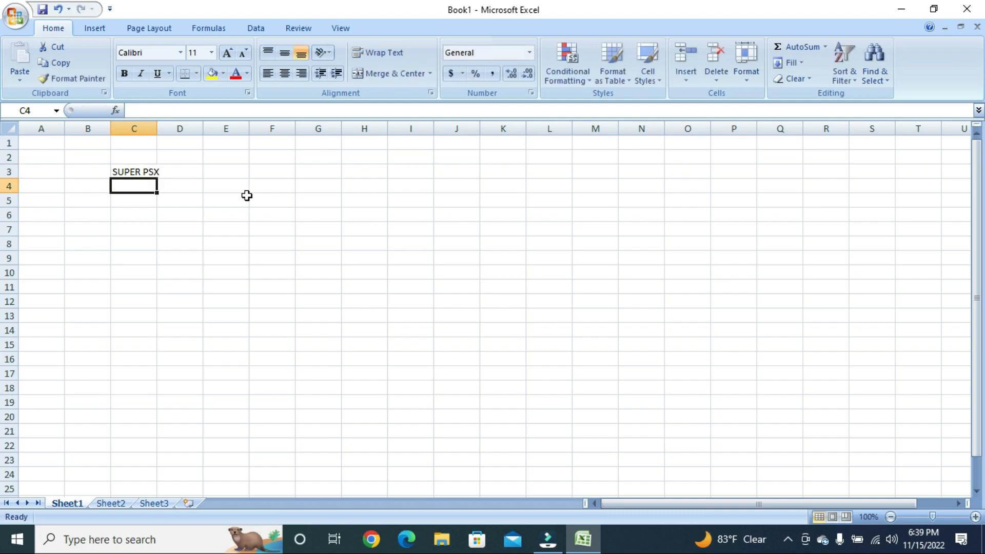
Type 'tips & Tricks,' into B4 and reselect that cell
key("Left")
key("Right")
key("Left")
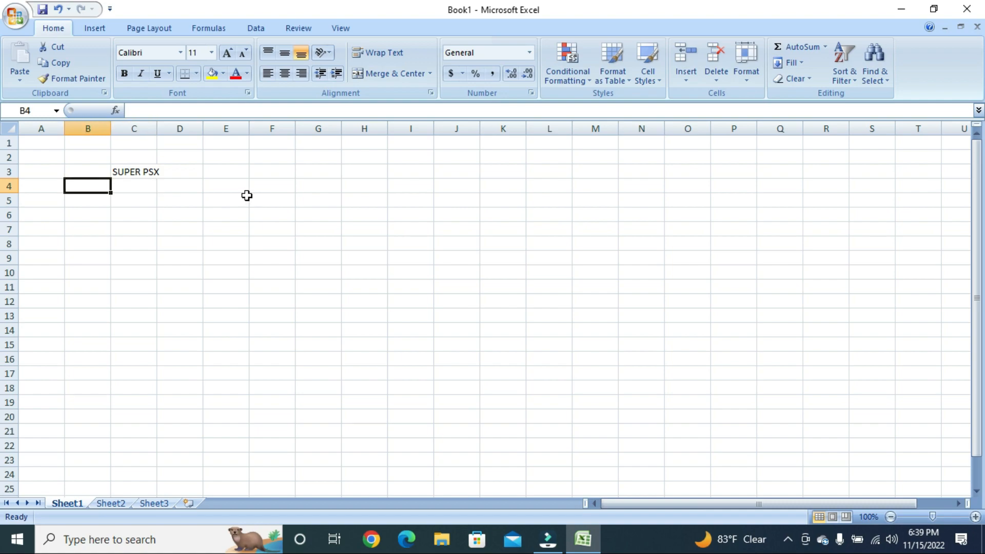
key("Right")
key("Left")
type("tip")
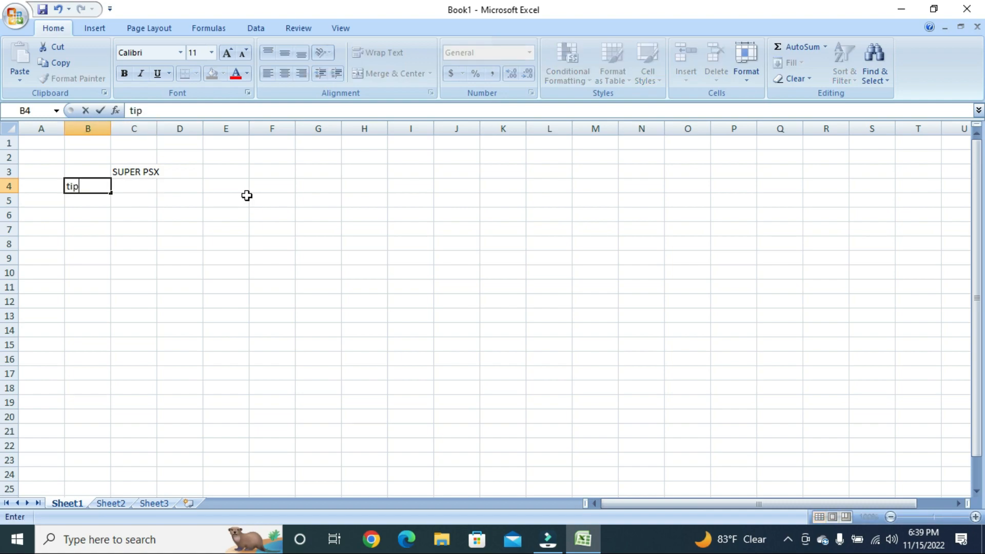
type("s & Tricks")
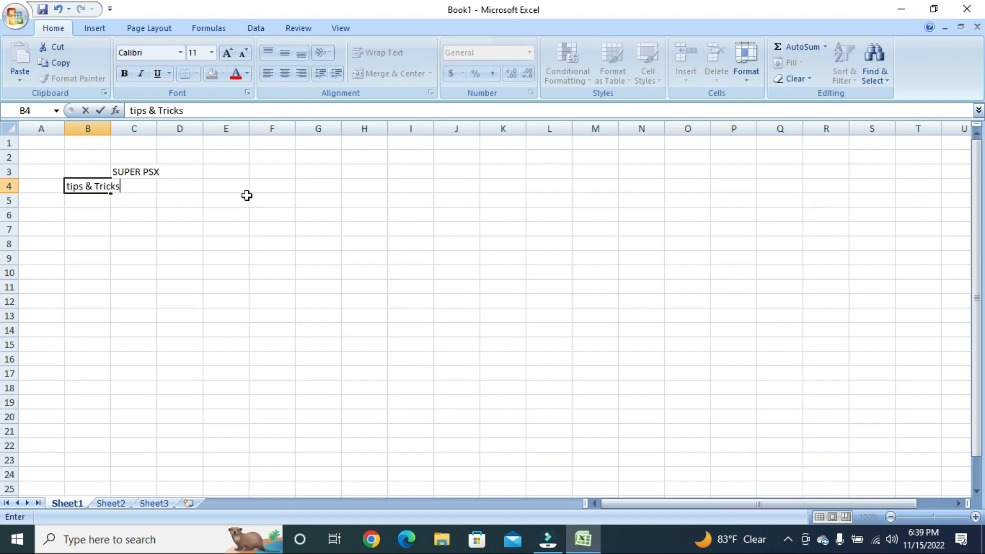
type(",")
key("Return")
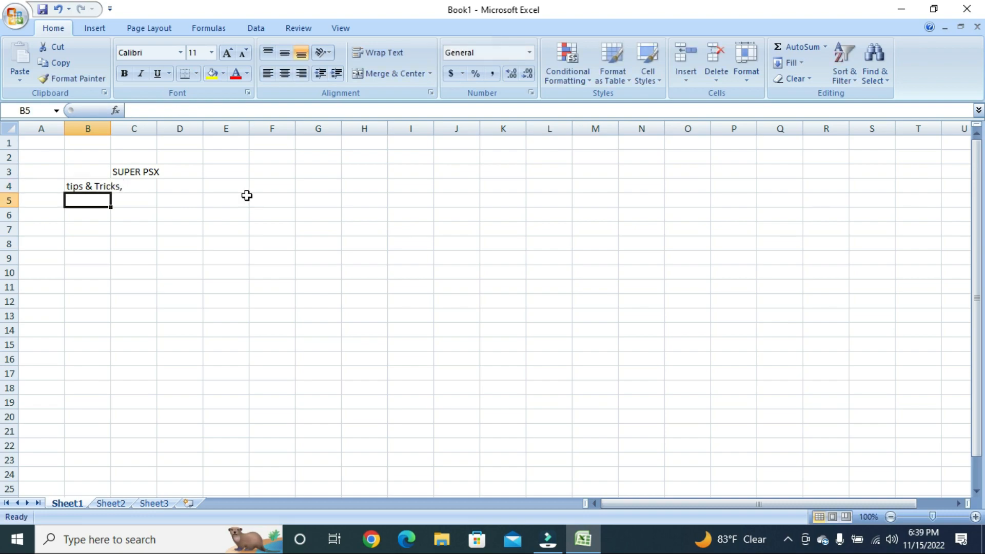
key("Up")
key("Right")
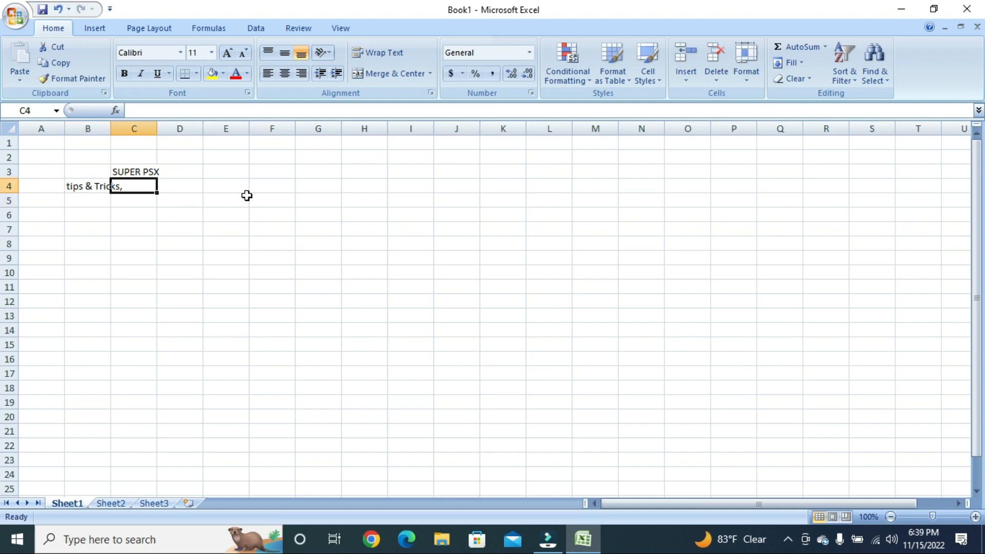
left_click(67, 187)
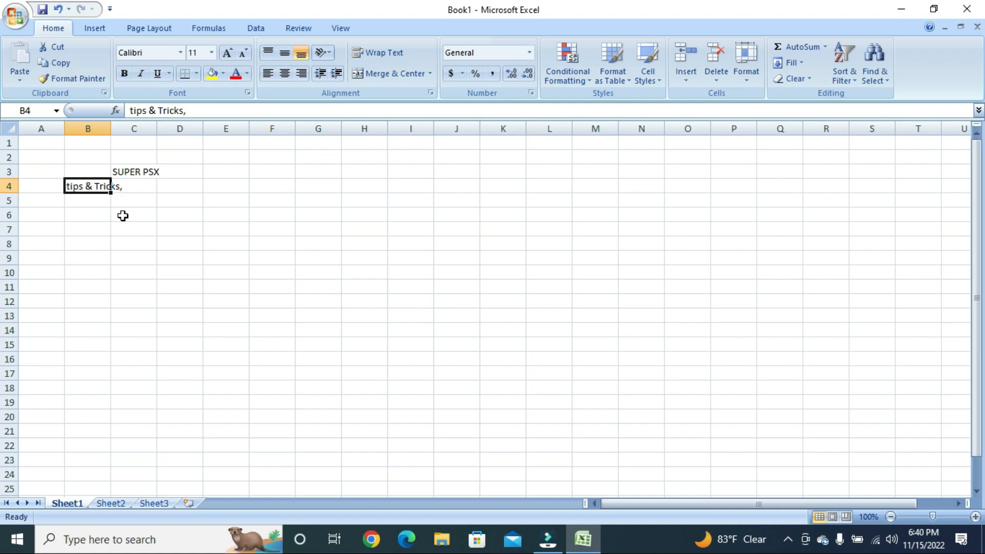
Replace the '&' in B4 with 'and' so it reads 'tips and Tricks,'
left_click(157, 112)
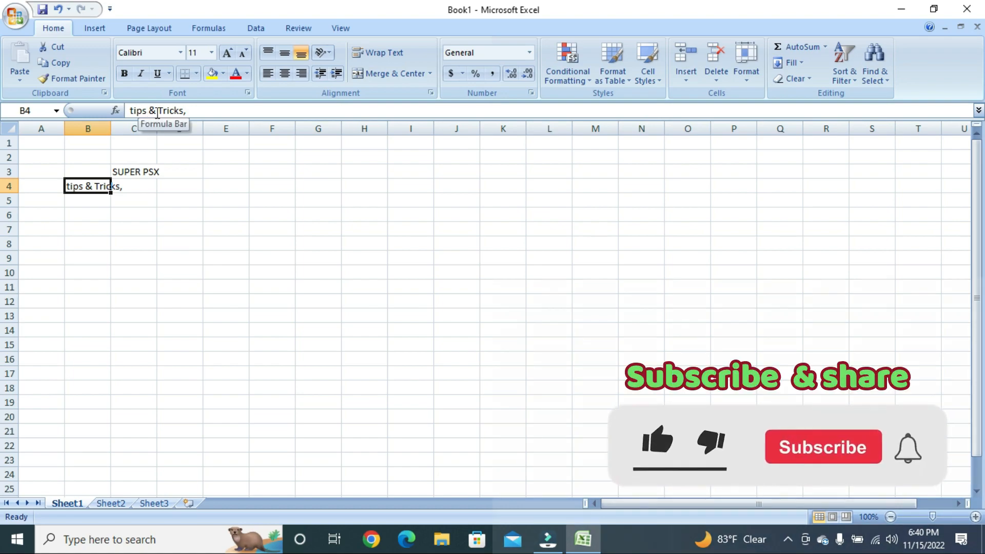
key("BackSpace")
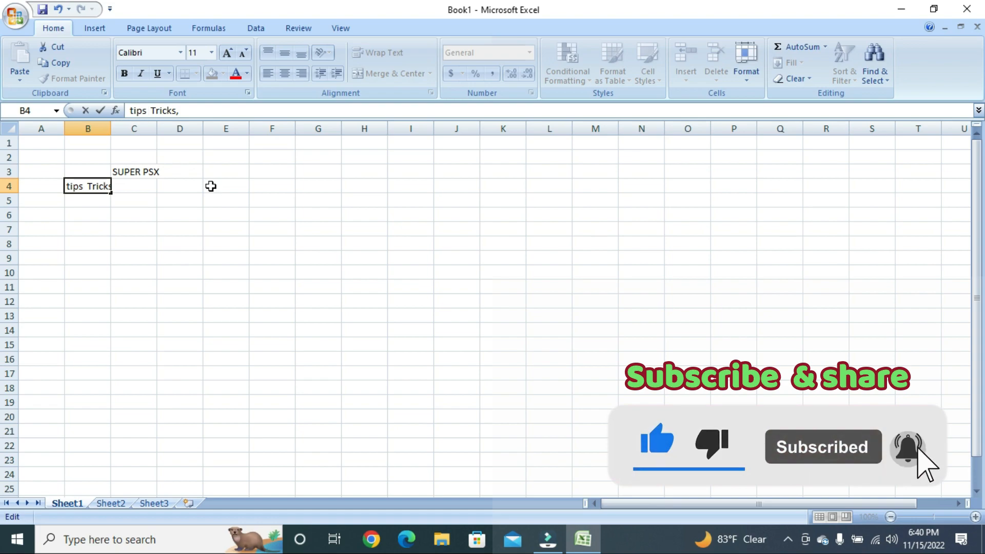
type("and")
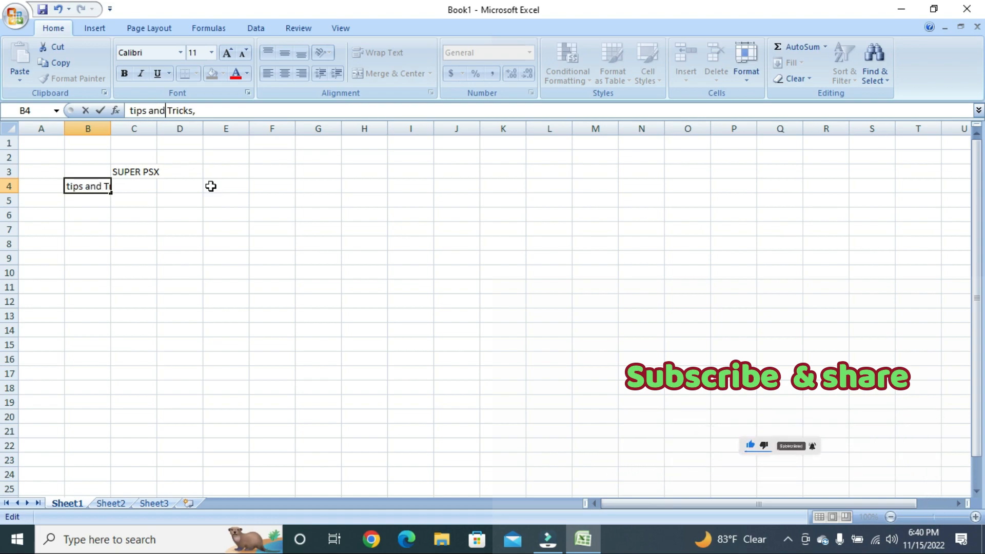
key("Return")
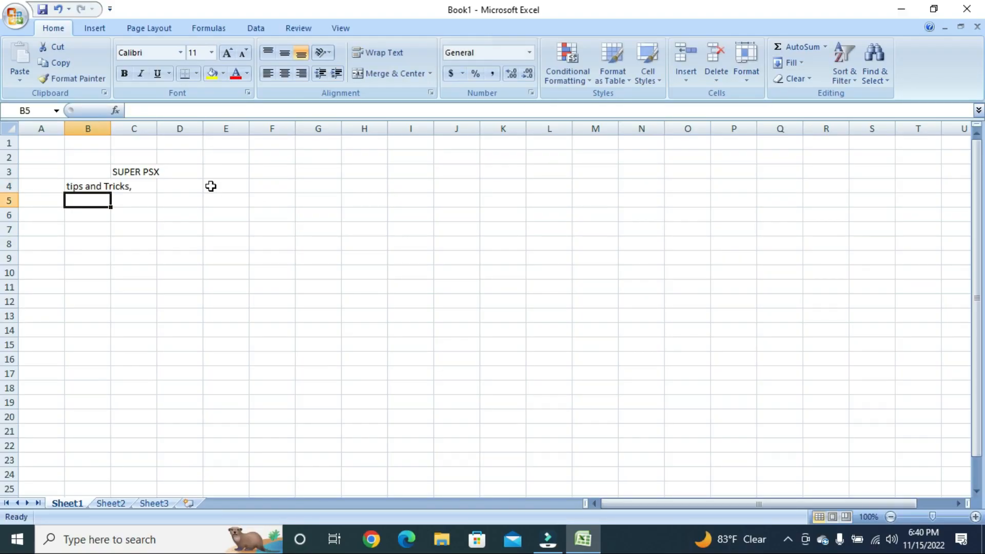
key("Return")
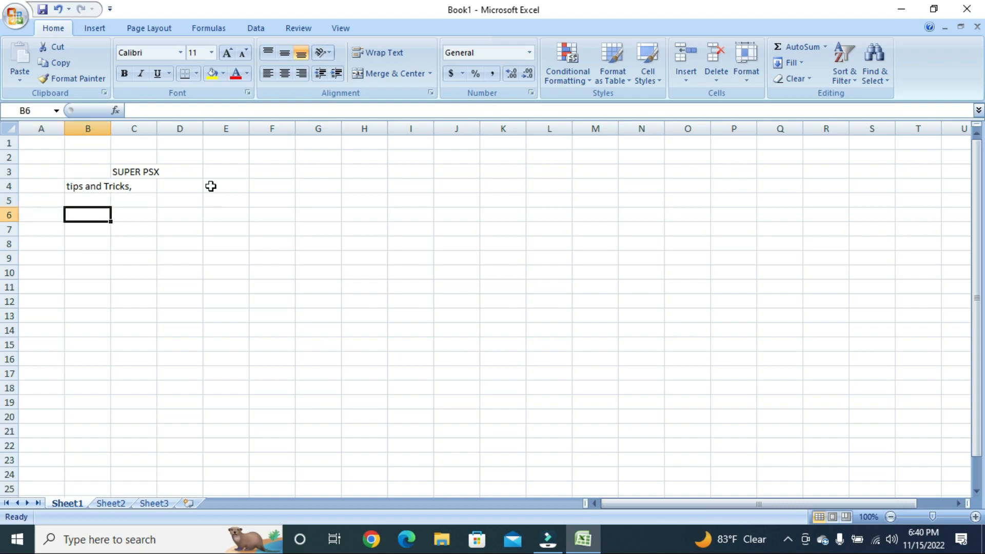
key("Left")
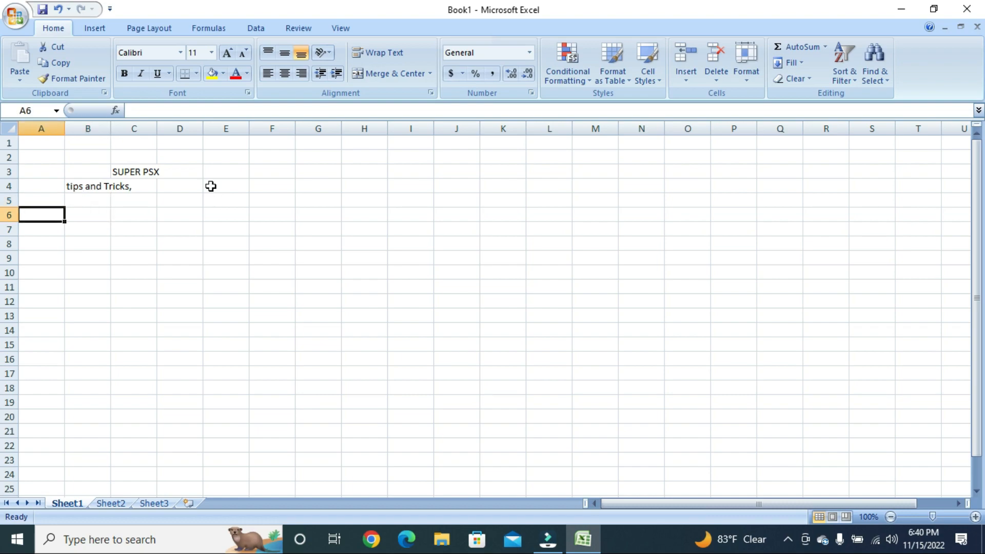
Enter the serial numbers 1, 2, 3 … 10 down column A from A6 to A15
type("1")
key("Return")
type("2")
key("Return")
type("3")
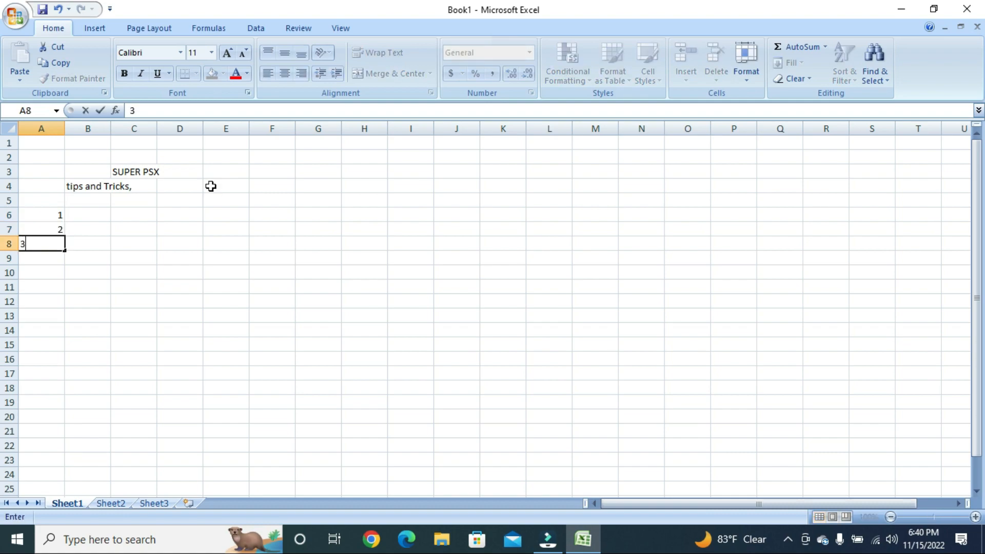
key("Return")
type("4")
key("Return")
type("5")
key("Return")
type("6")
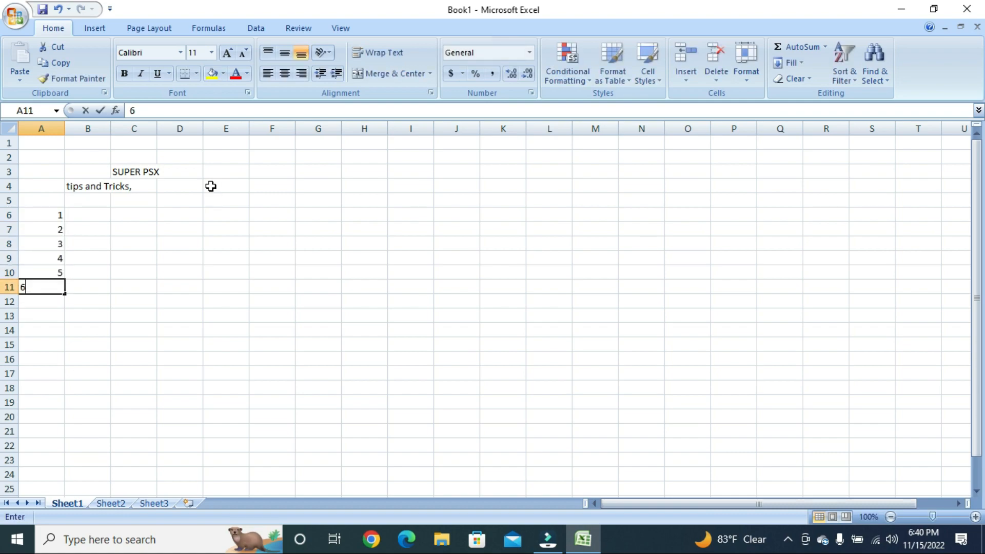
key("Return")
type("7")
key("Return")
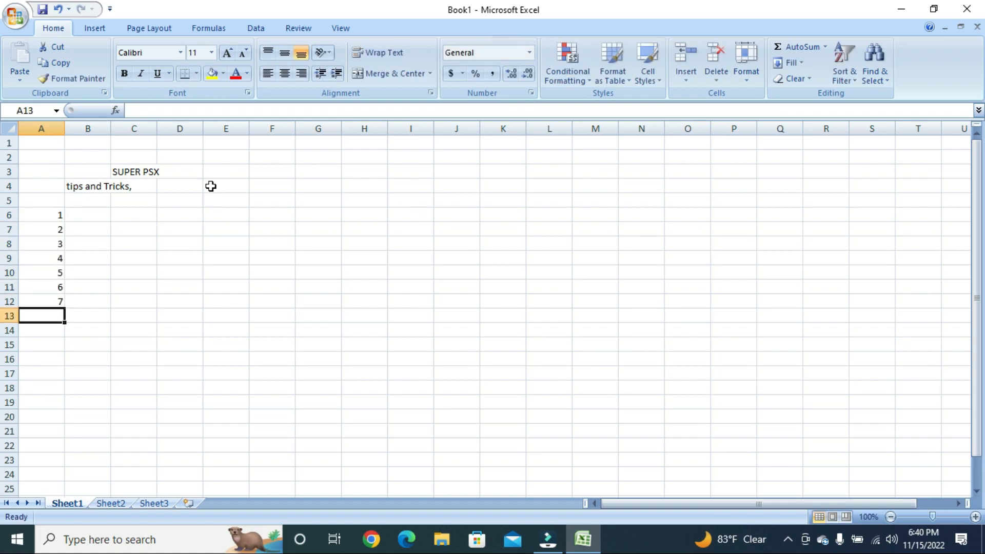
type("8")
key("Return")
type("9")
key("Return")
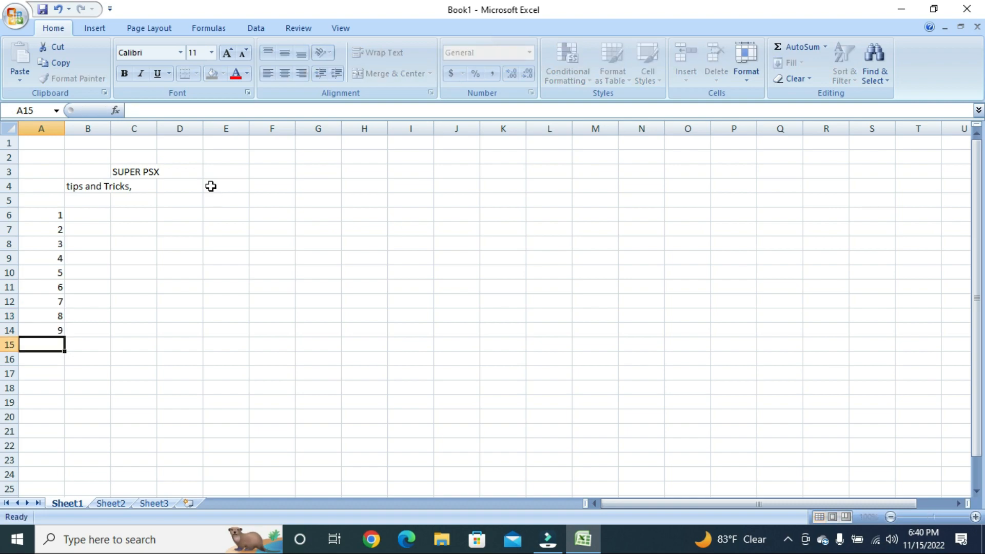
type("10")
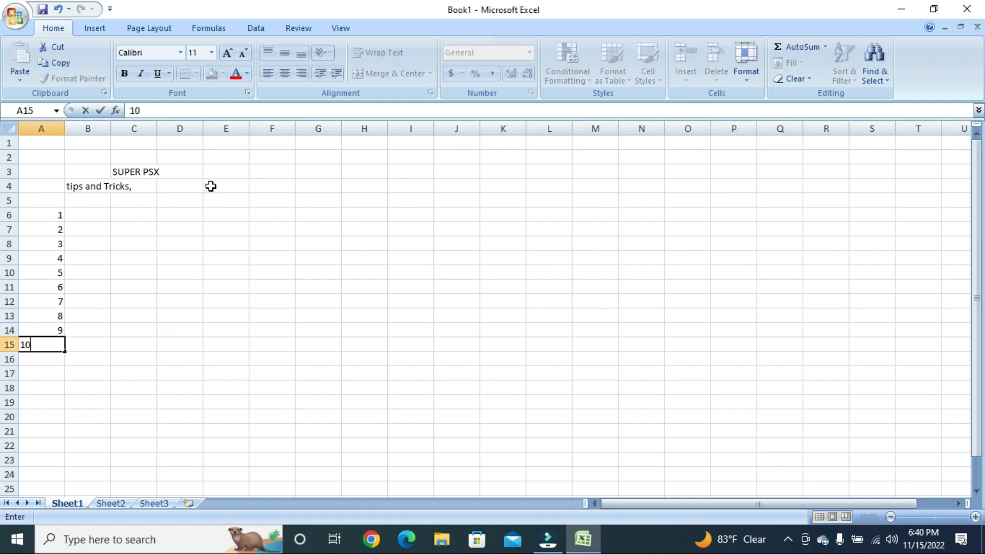
left_click(211, 185)
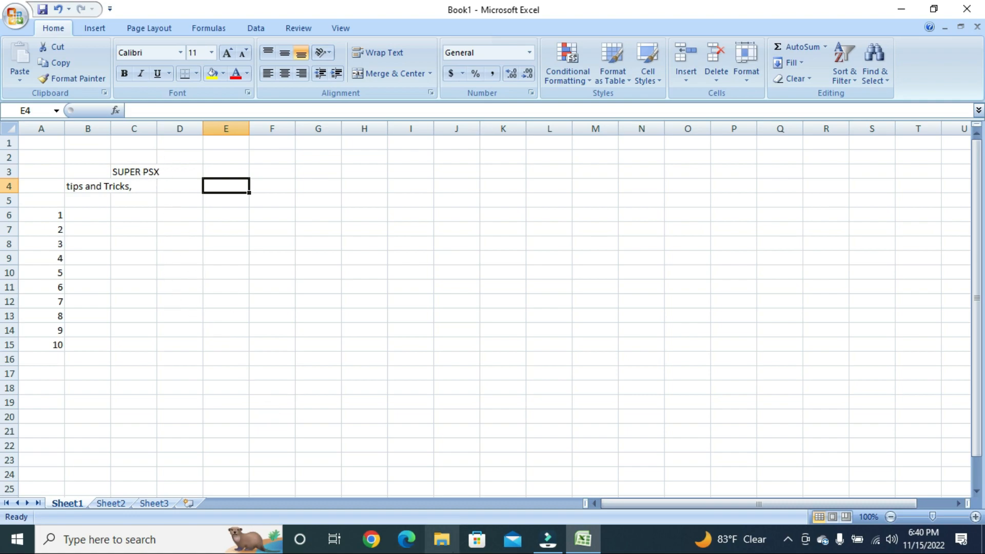
left_click(464, 541)
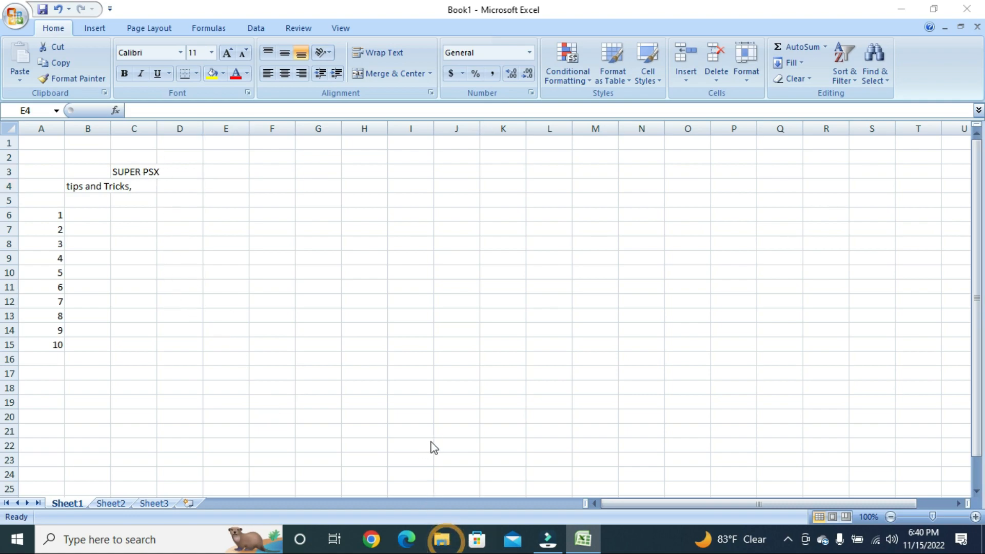
Open the workers workbook from Super (D:) > Excel Files in File Explorer
left_click(442, 541)
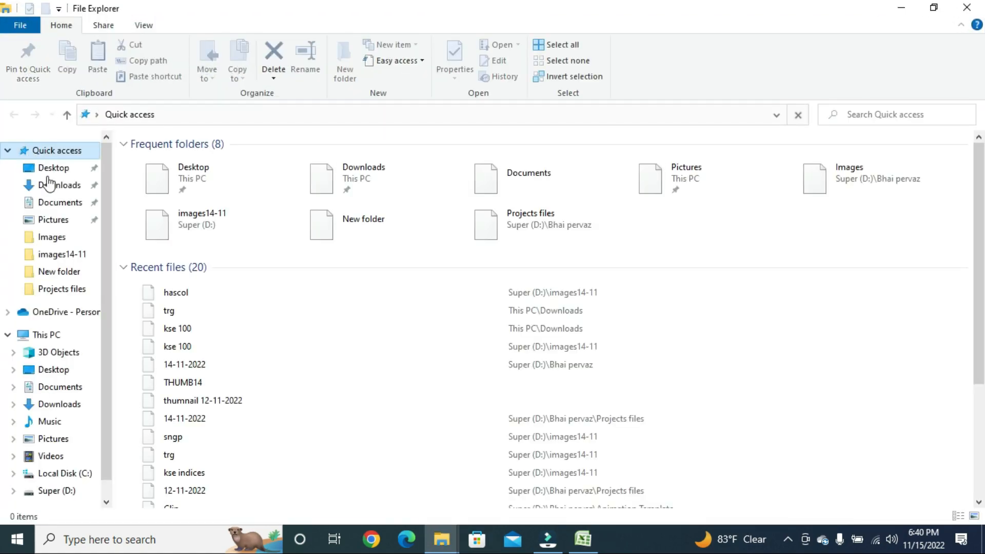
scroll(195, 399, "down", 2)
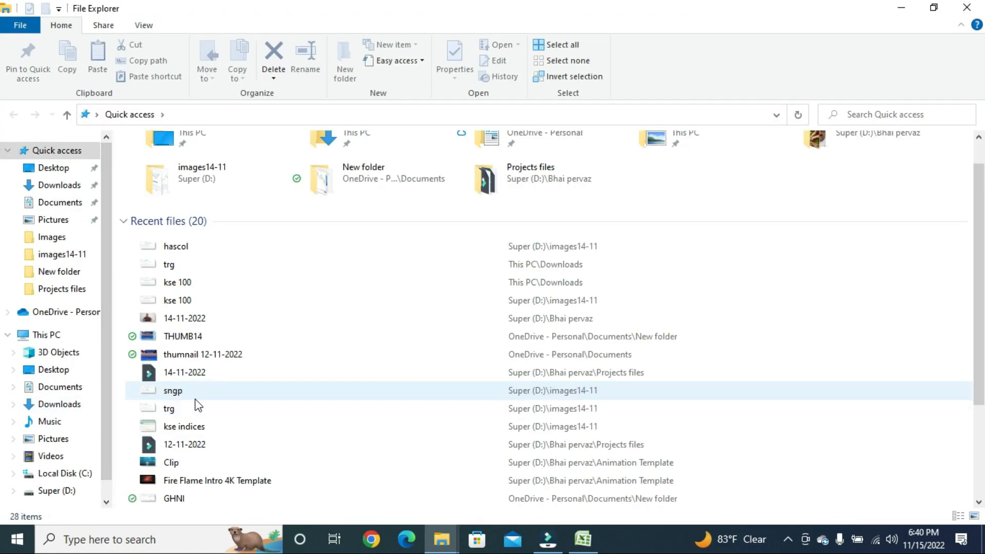
scroll(224, 398, "down", 1)
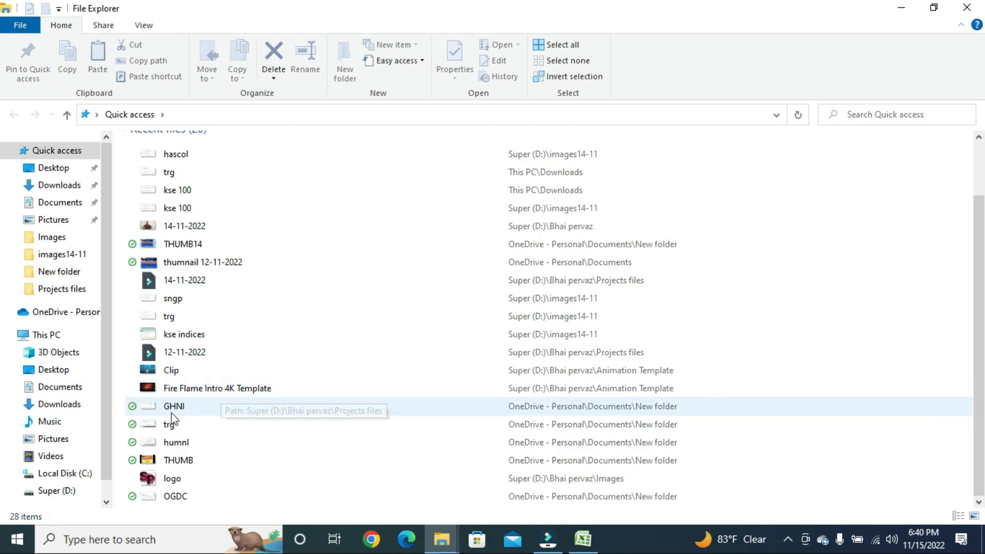
left_click(76, 493)
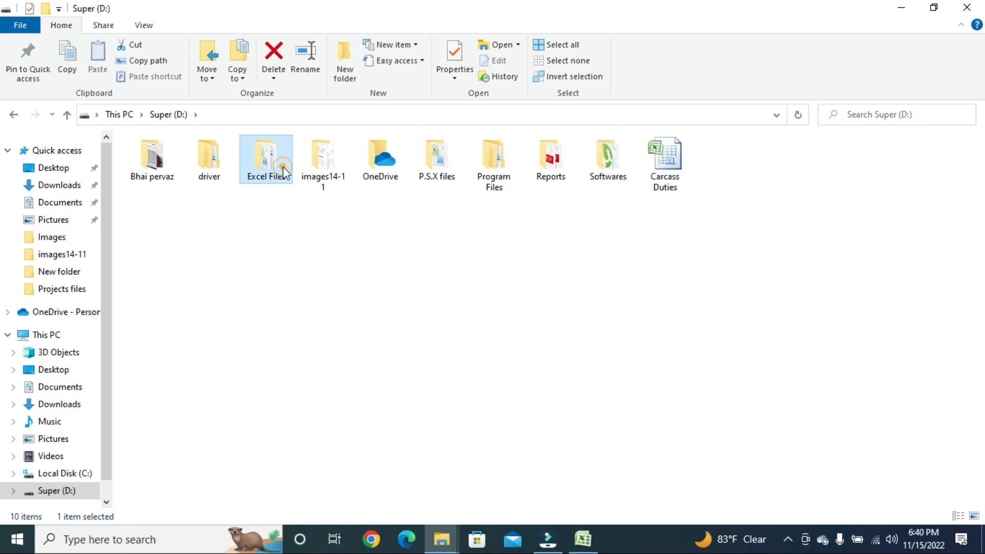
double_click(284, 173)
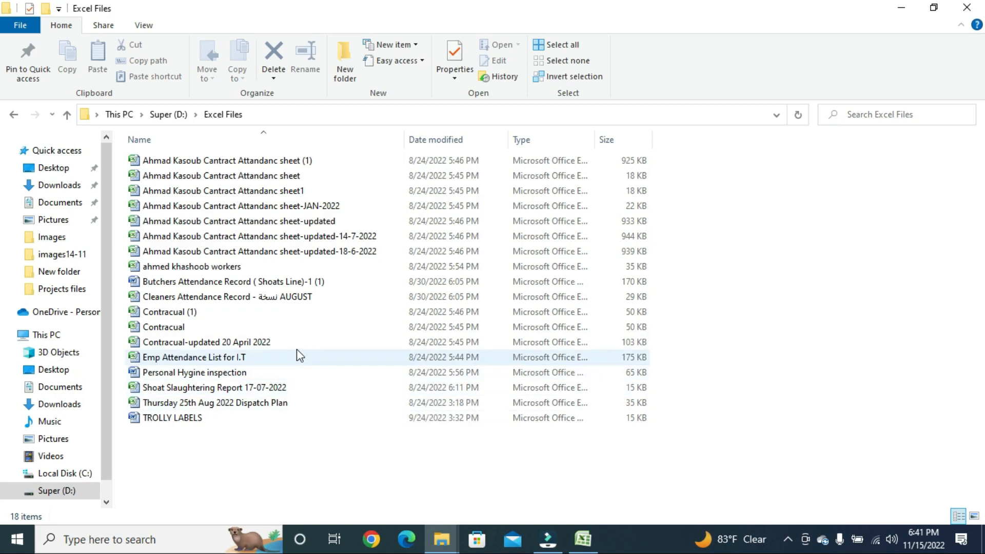
left_click(289, 271)
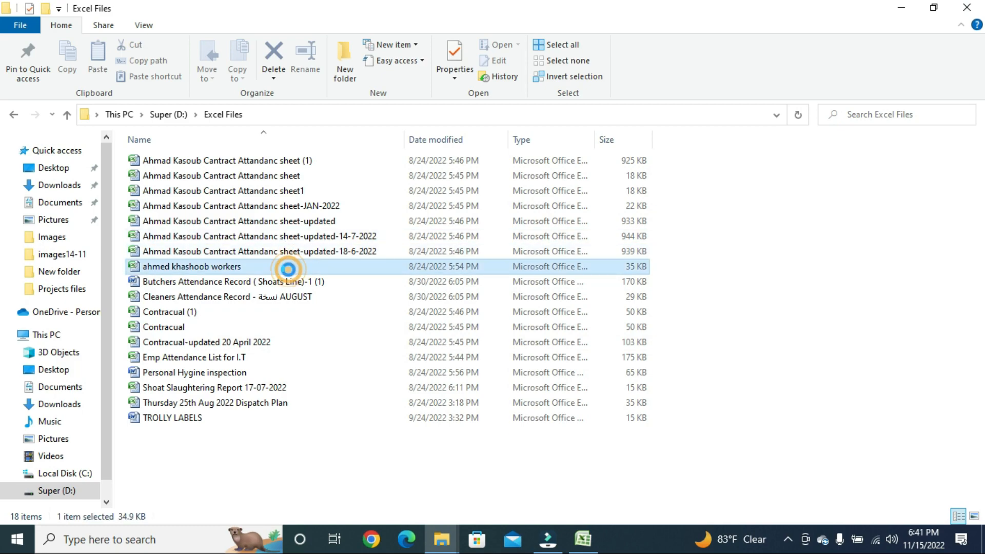
double_click(288, 270)
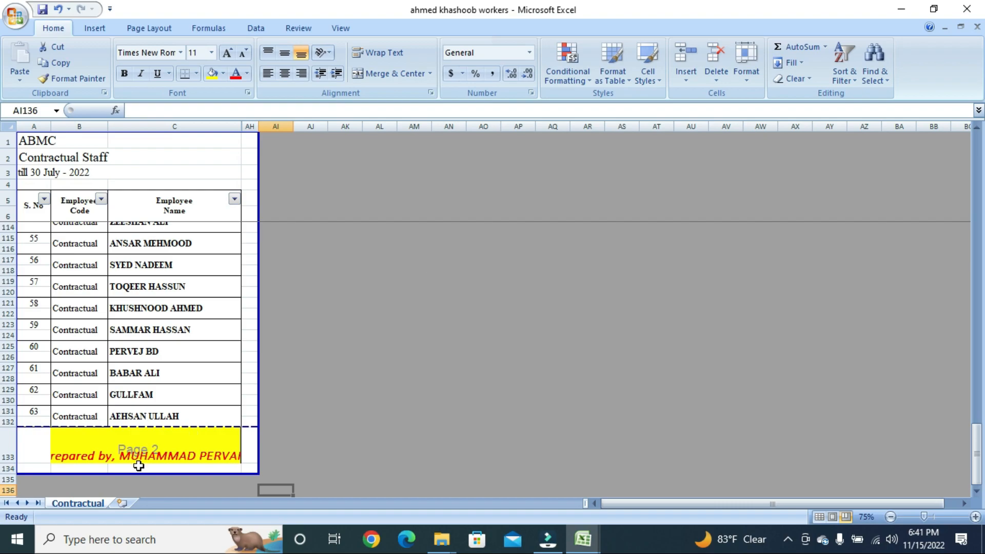
scroll(192, 358, "up", 20)
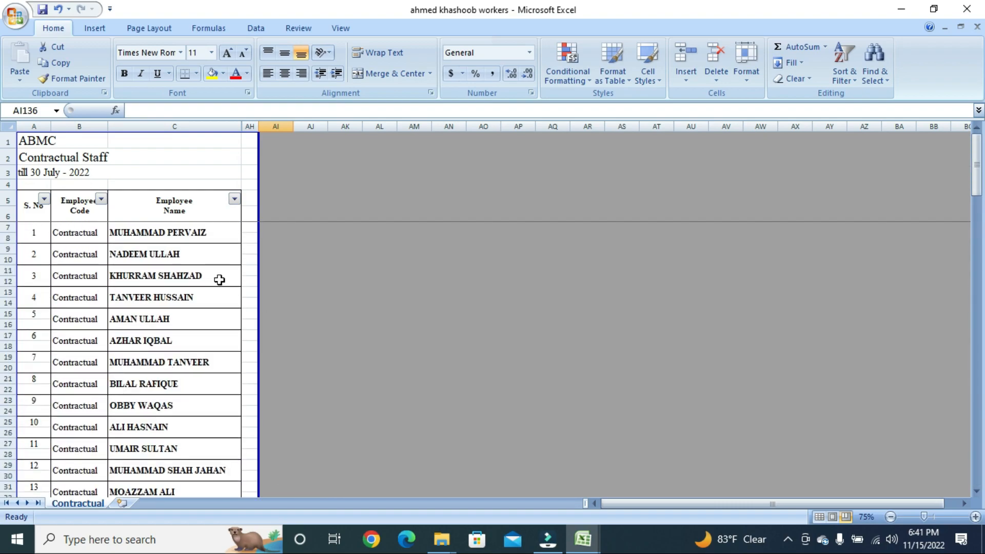
scroll(256, 232, "down", 1)
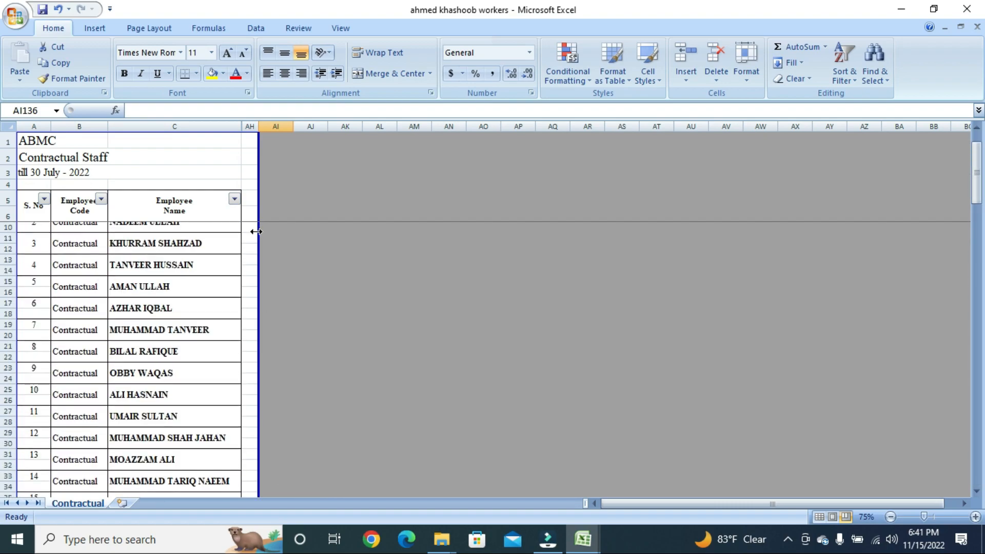
scroll(228, 227, "up", 1)
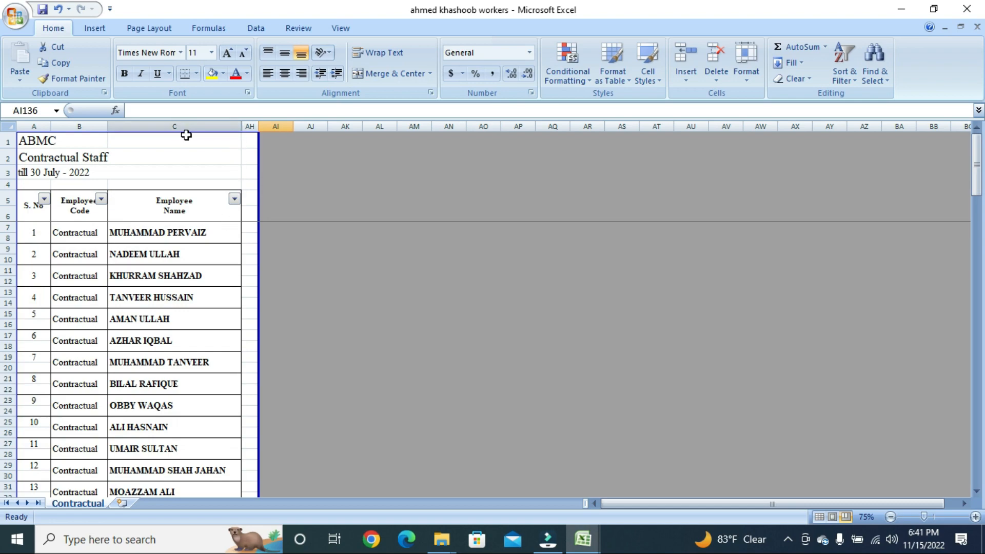
left_click(61, 142)
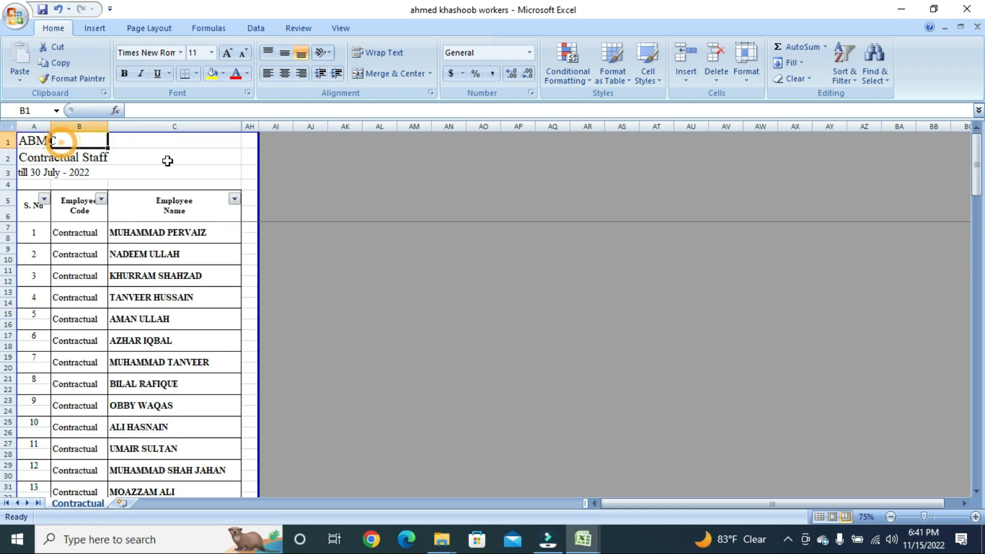
key("Left")
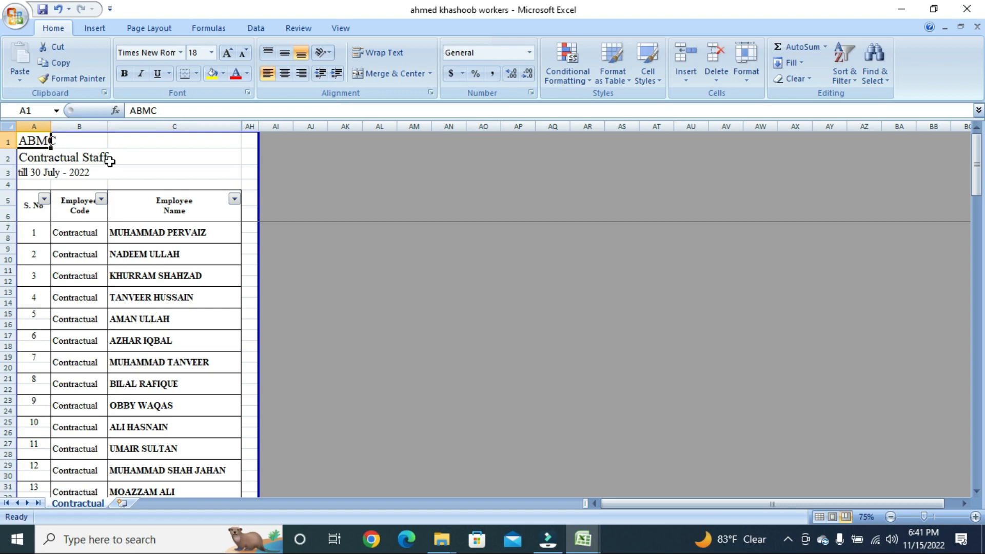
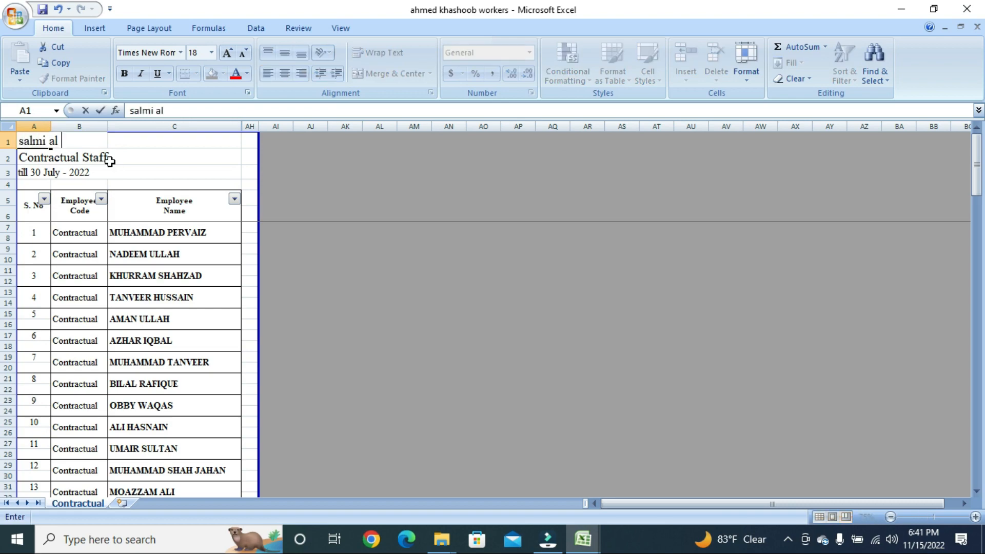
key("Return")
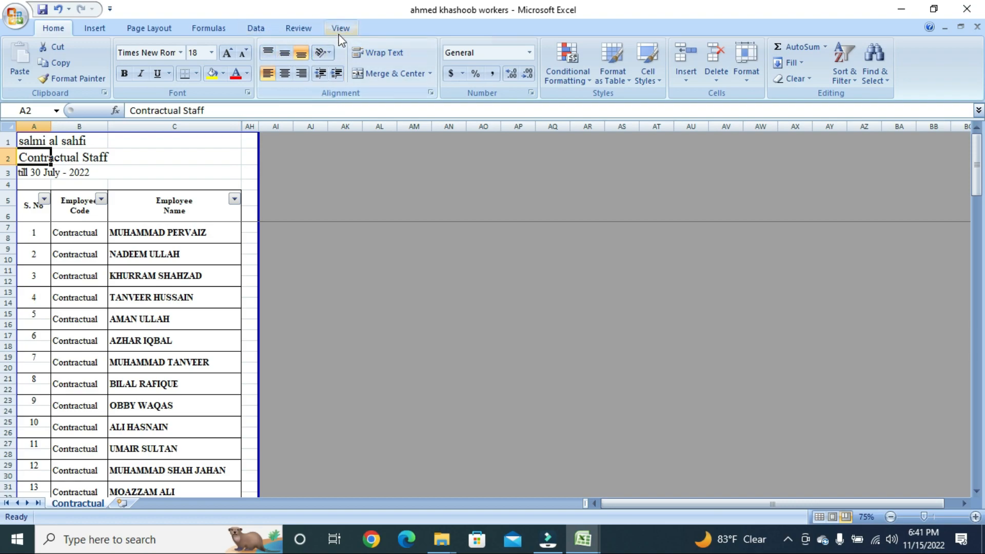
left_click(340, 28)
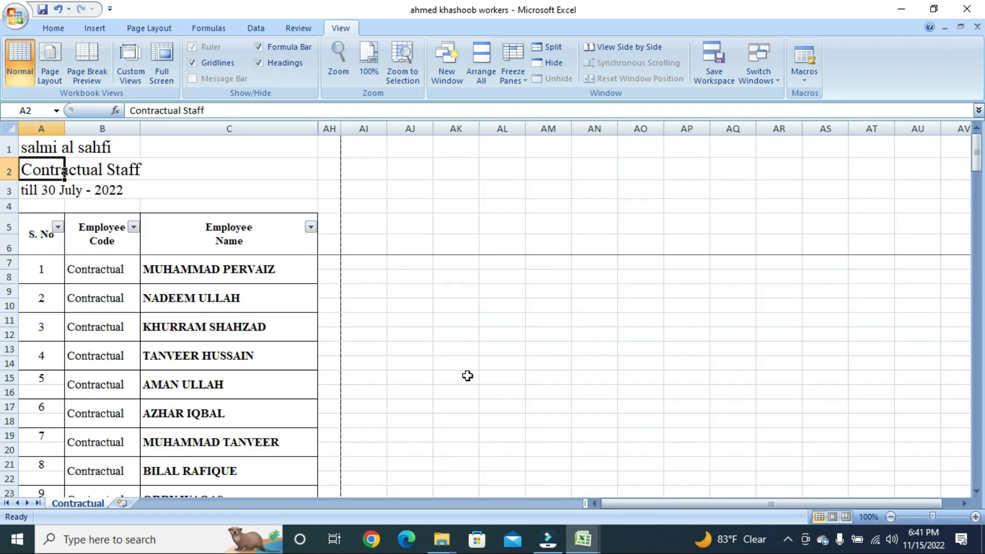
Scroll through the staff list, then switch back to the Book1 workbook window
scroll(118, 194, "down", 6)
scroll(133, 231, "up", 6)
scroll(145, 241, "down", 12)
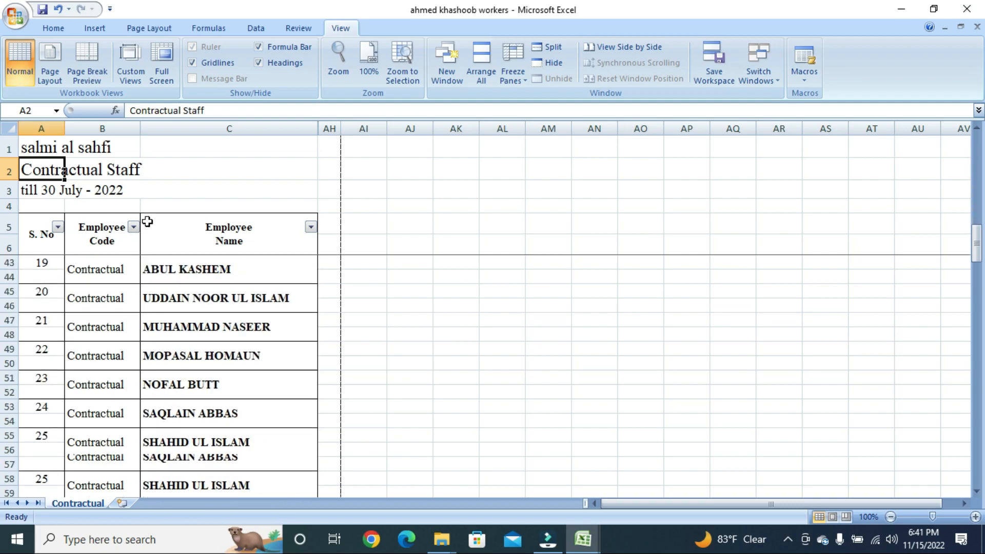
scroll(147, 218, "up", 3)
scroll(147, 217, "up", 9)
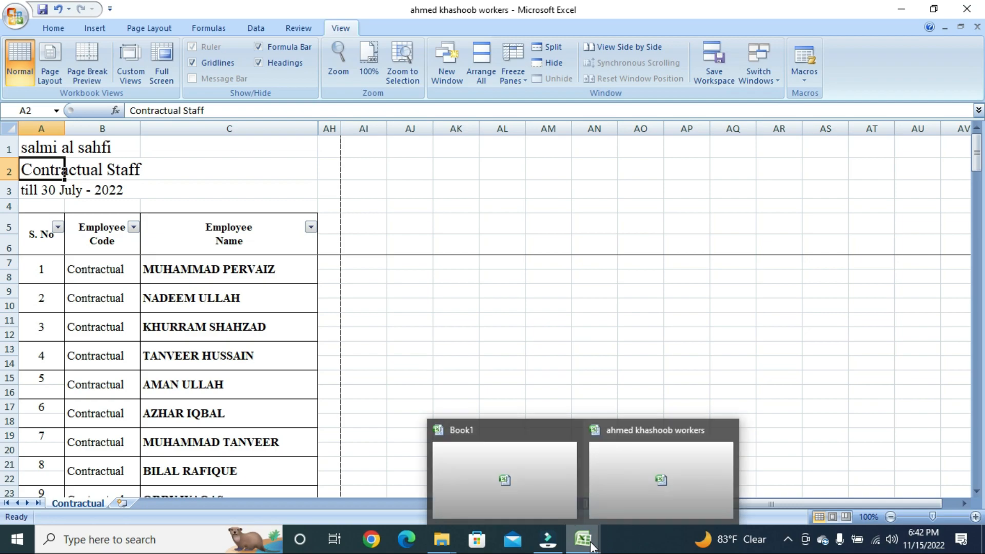
mouse_move(566, 544)
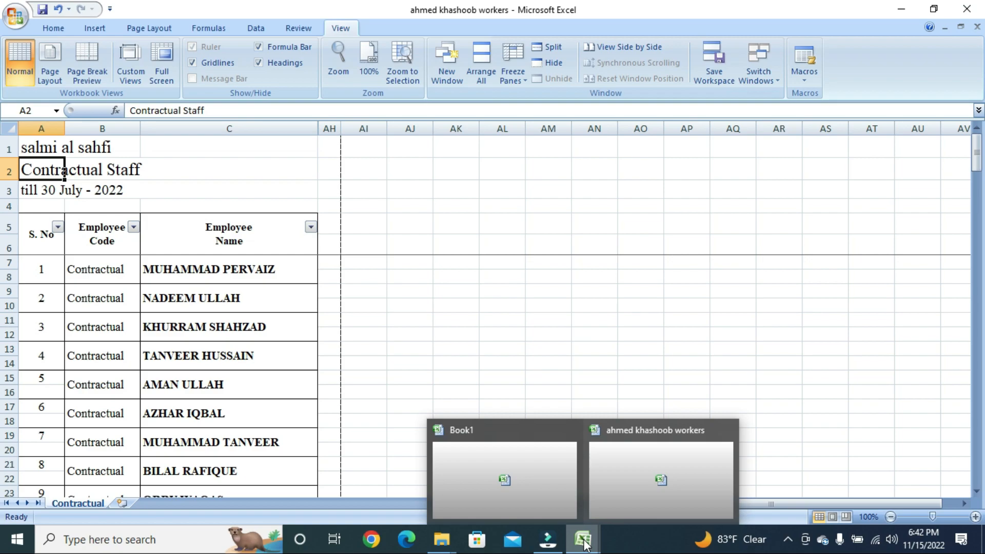
left_click(496, 472)
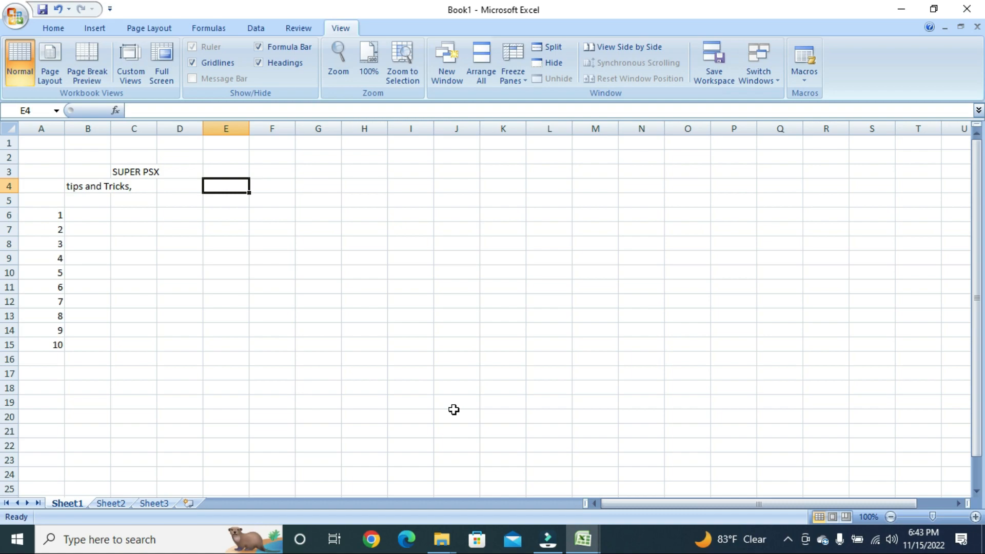
Delete 'SUPER PSX' from C3 and 'tips and Tricks,' from B4
left_click(370, 384)
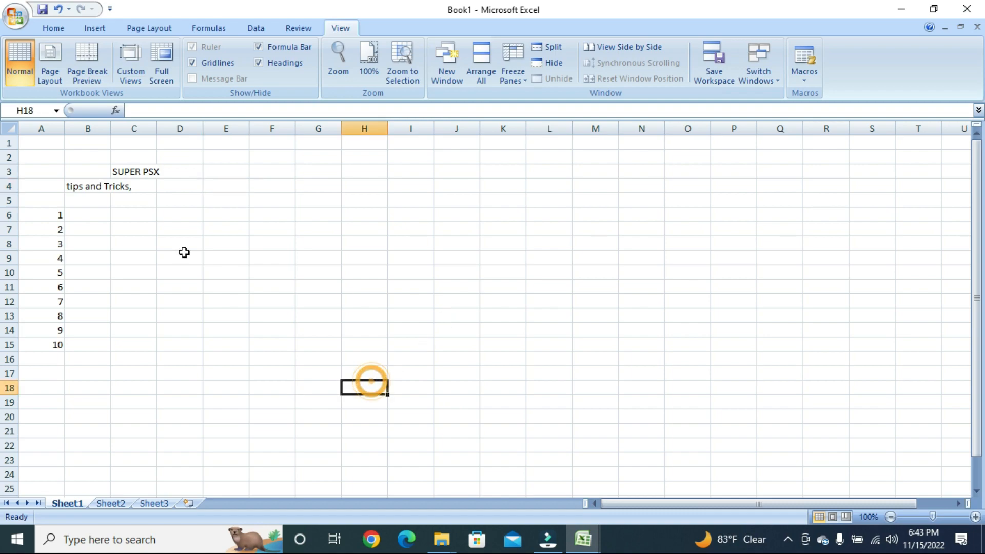
left_click(105, 170)
left_click(132, 171)
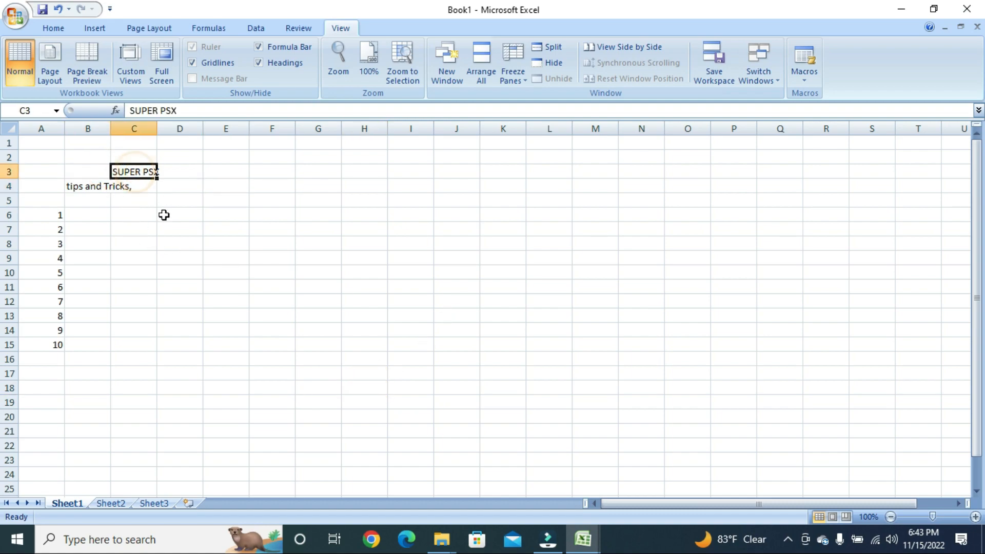
key("Down")
key("Up")
key("Delete")
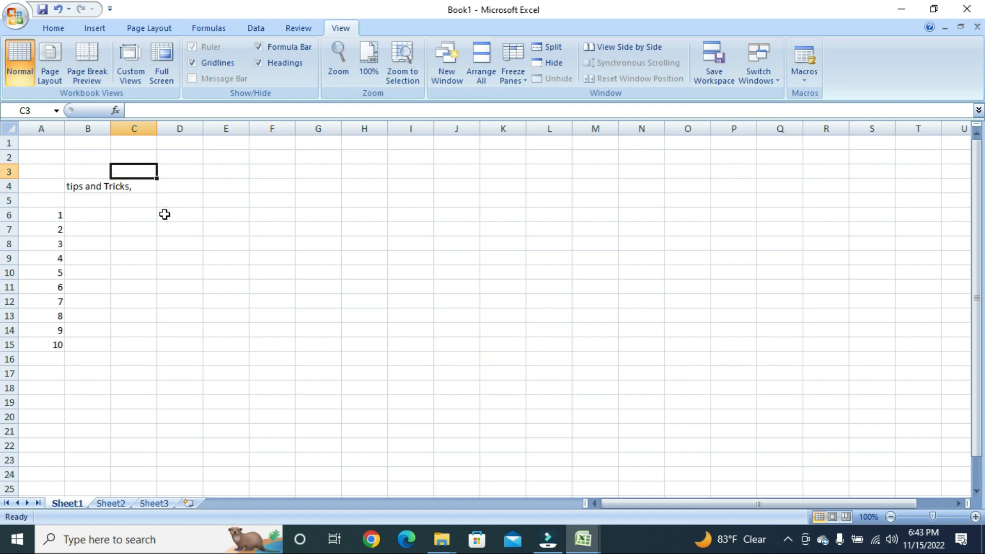
left_click(95, 186)
key("Delete")
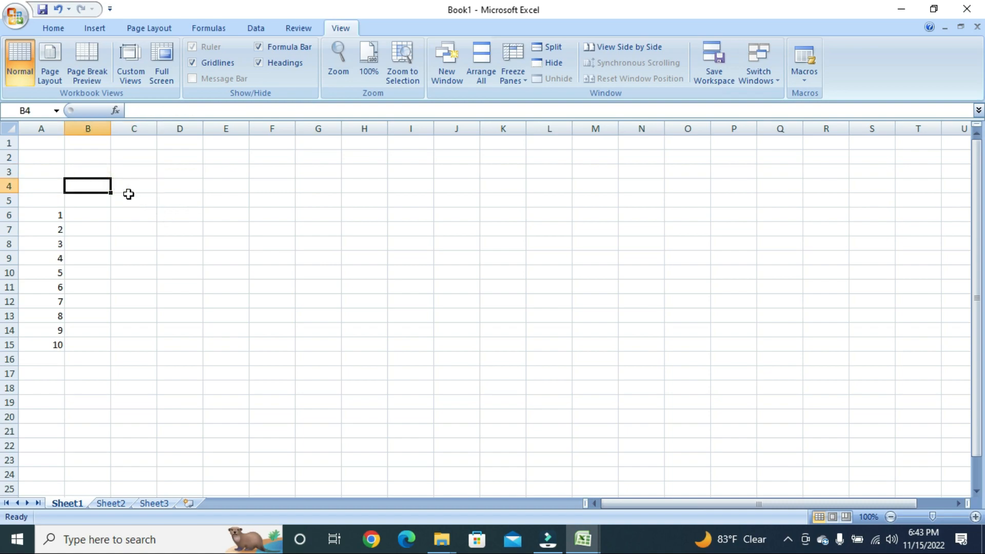
Enter the school title 'Govt. Sir Syed High scholl' in C3
left_click(128, 170)
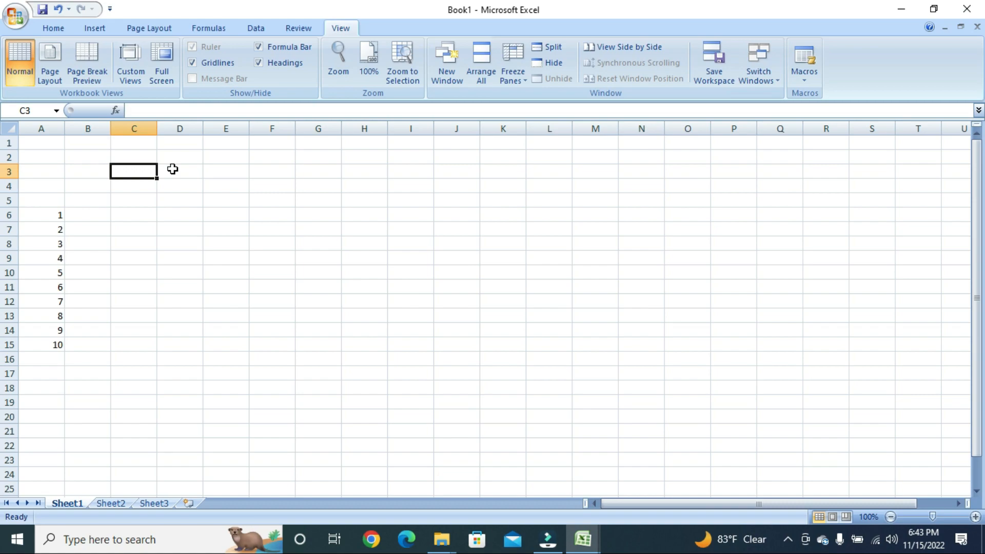
type("go")
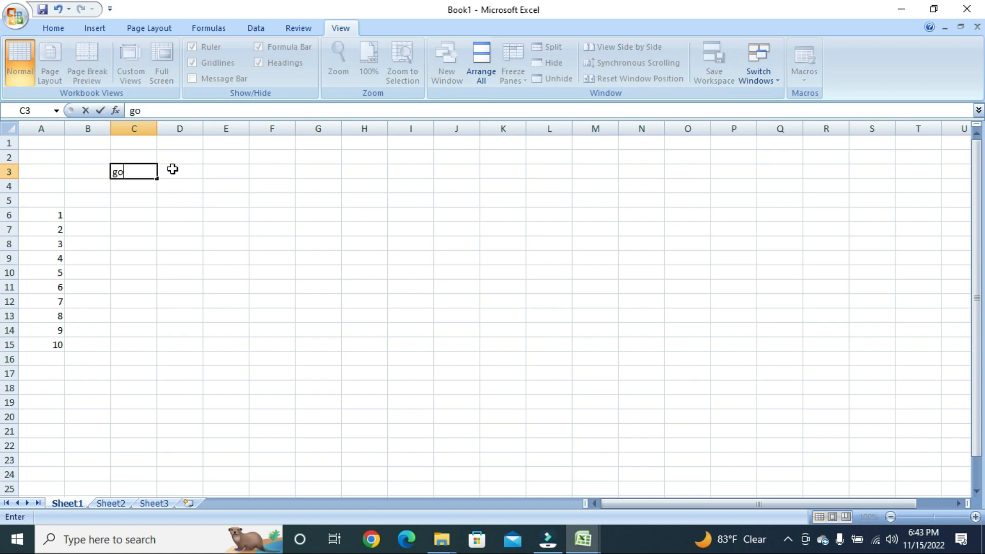
key("BackSpace")
key("BackSpace")
type("Govt, Si")
key("BackSpace")
key("BackSpace")
key("BackSpace")
key("BackSpace")
type(". Sir s")
key("BackSpace")
type("Syed Hi")
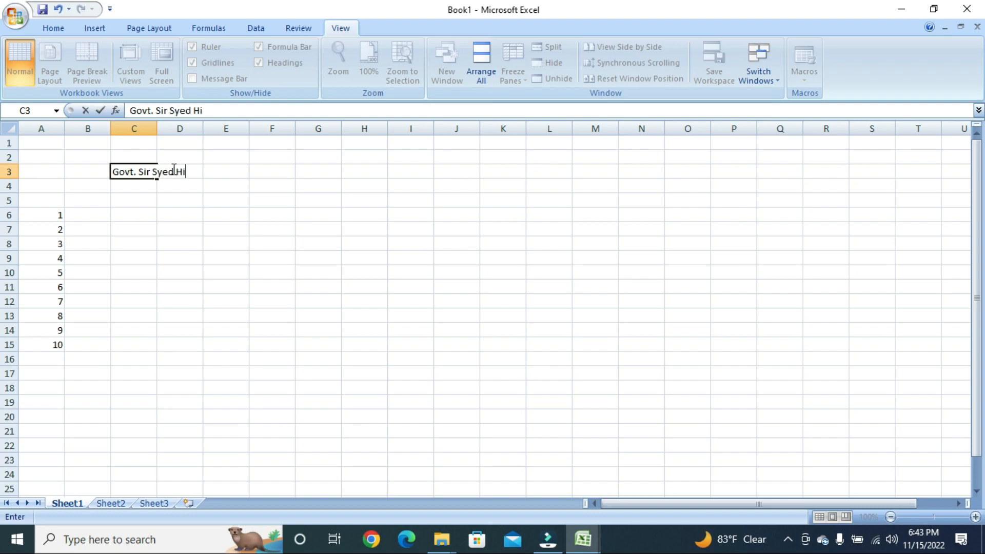
type("gh scholl")
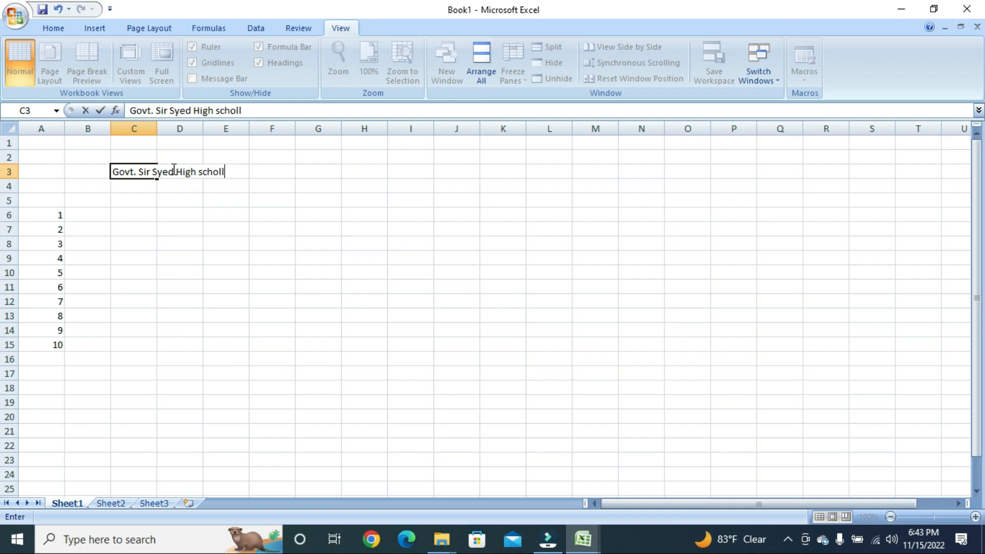
key("Return")
Enter the subtitle 'Matric Result, year 2022' in C4
type("Mat")
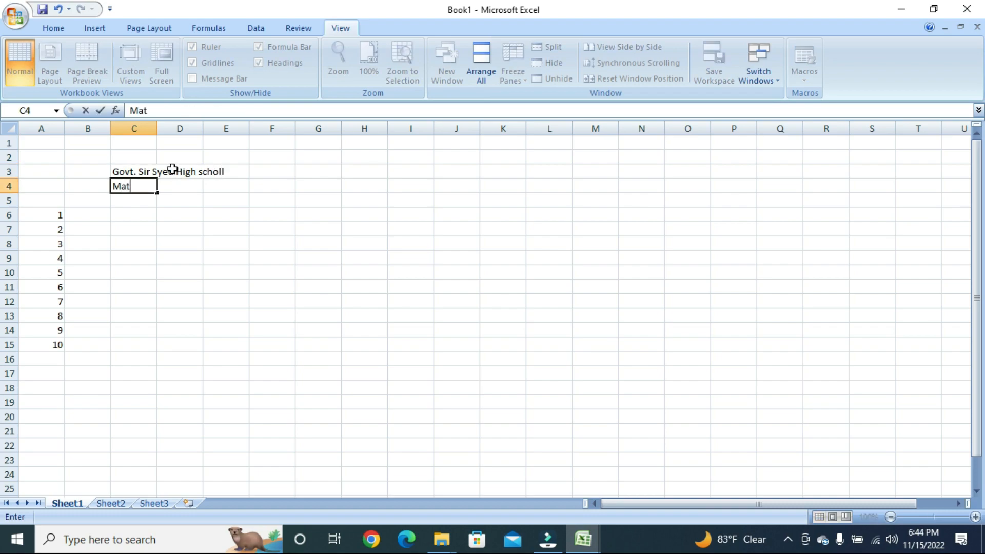
type("ric Result")
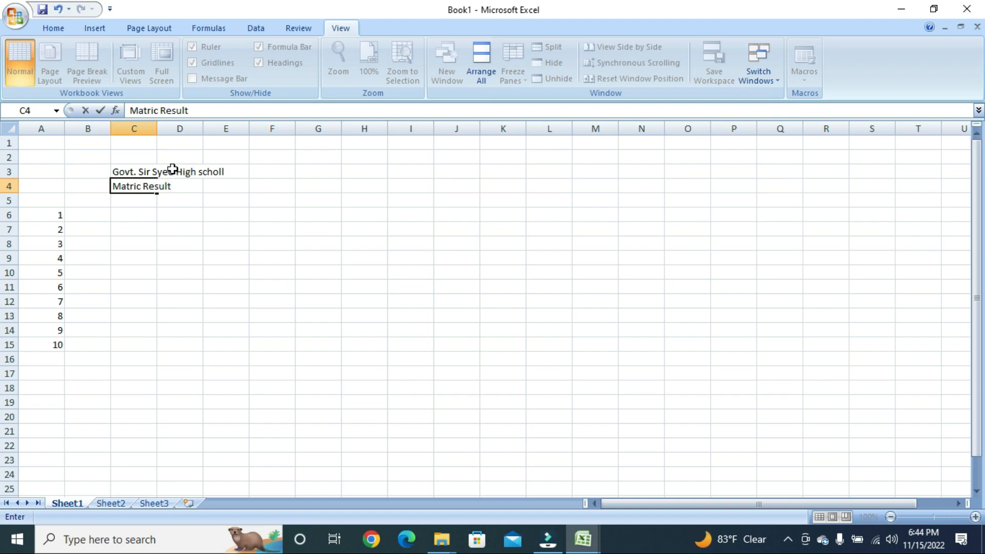
type(", year 2022")
key("Return")
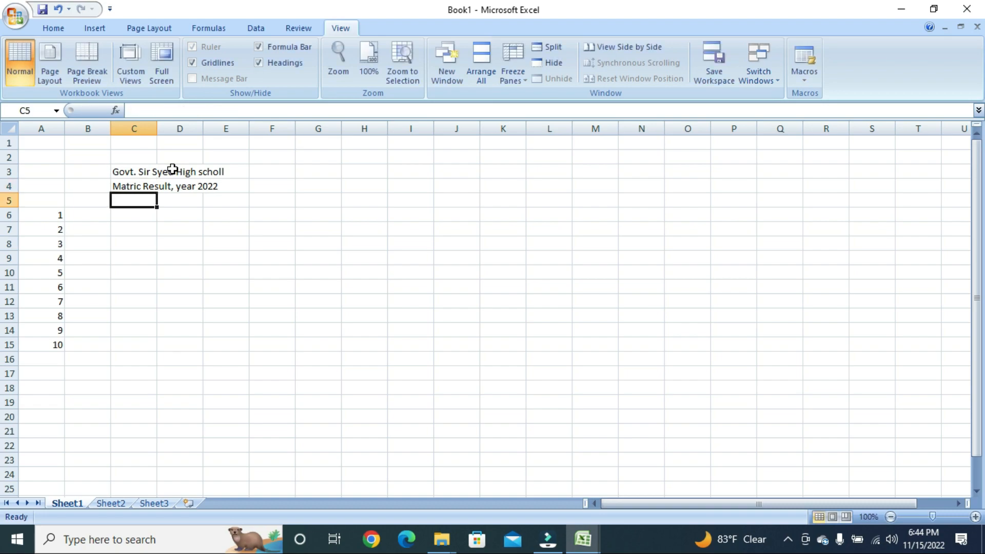
Add the 'Roll No.' and 'Student Name' headers in A5 and B5
key("Left")
key("Left")
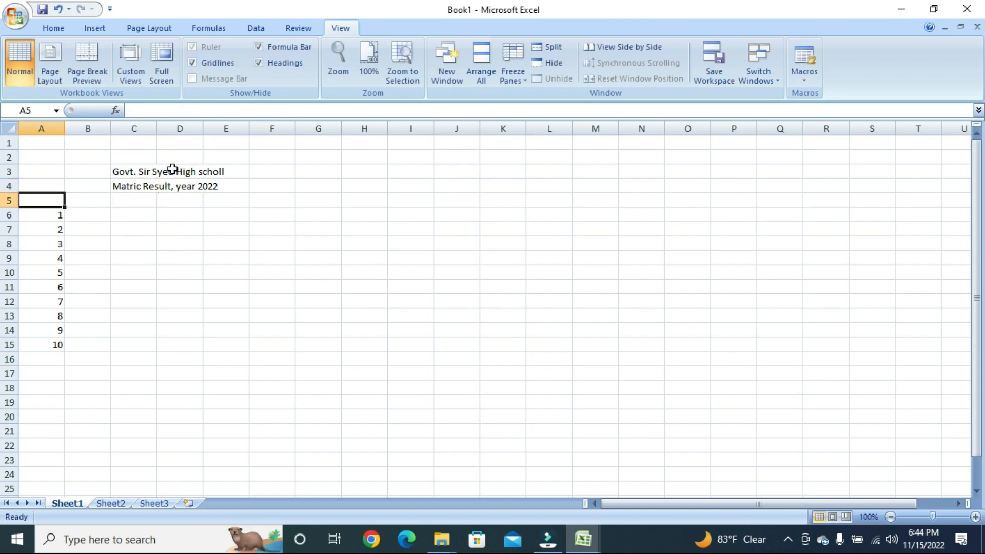
type("Roll")
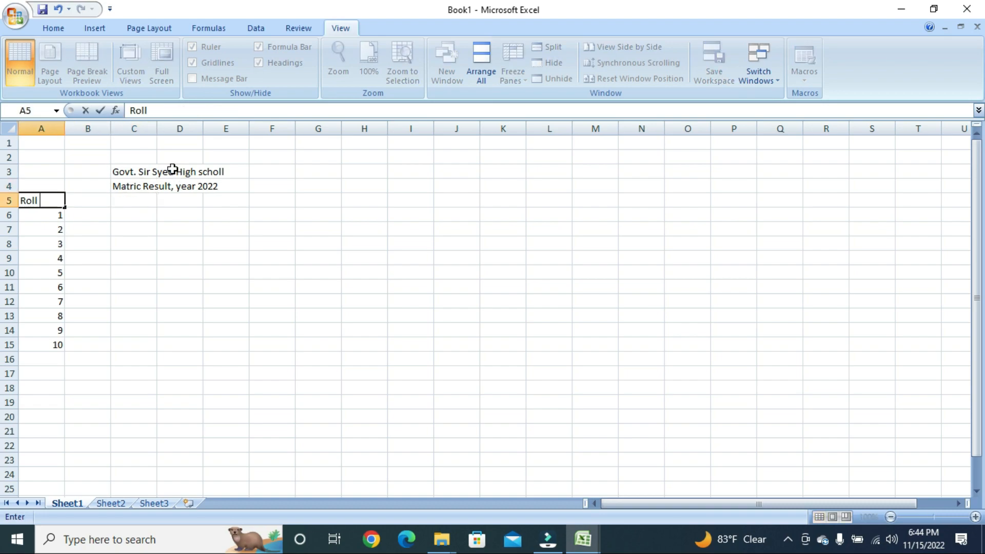
type(" No.")
key("Tab")
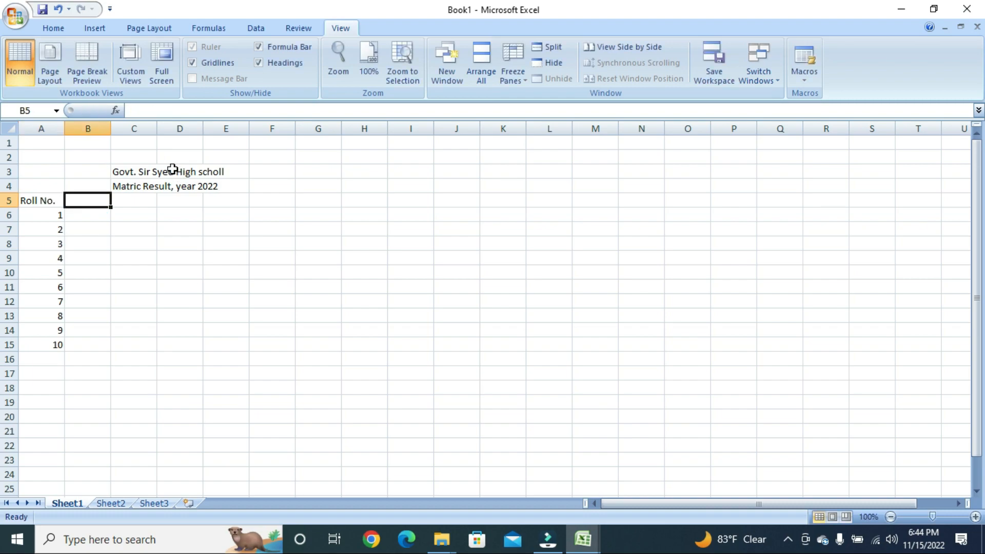
type("N")
key("BackSpace")
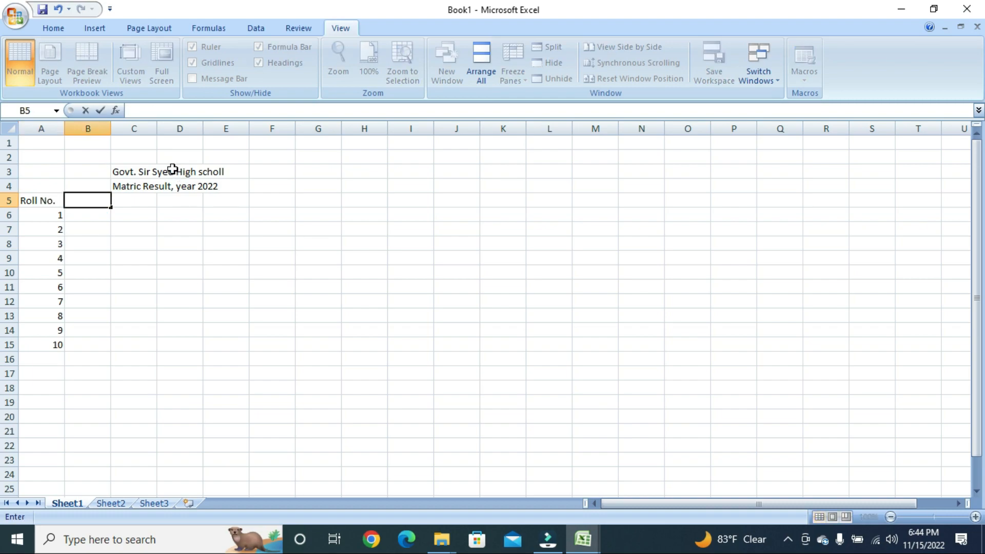
type("Student N")
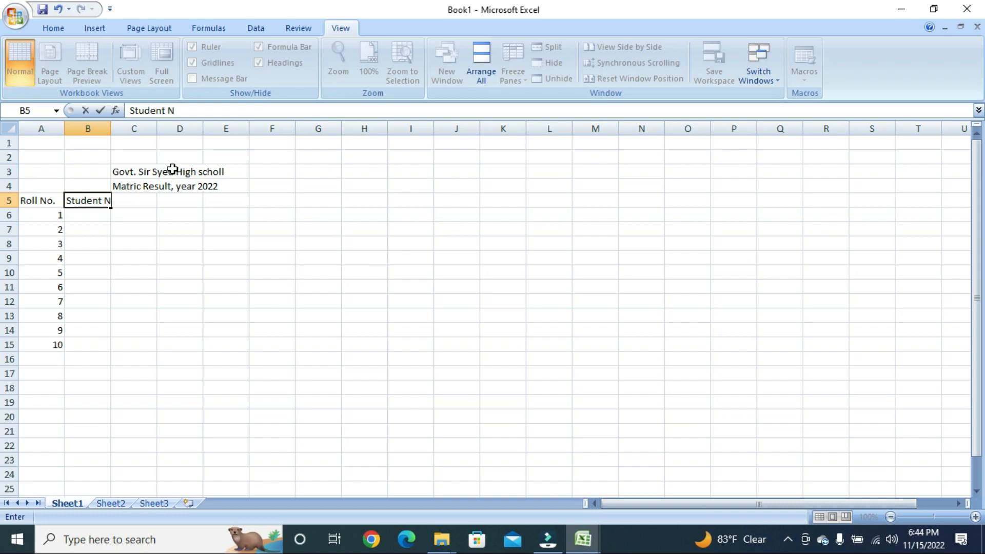
type("ame")
key("Tab")
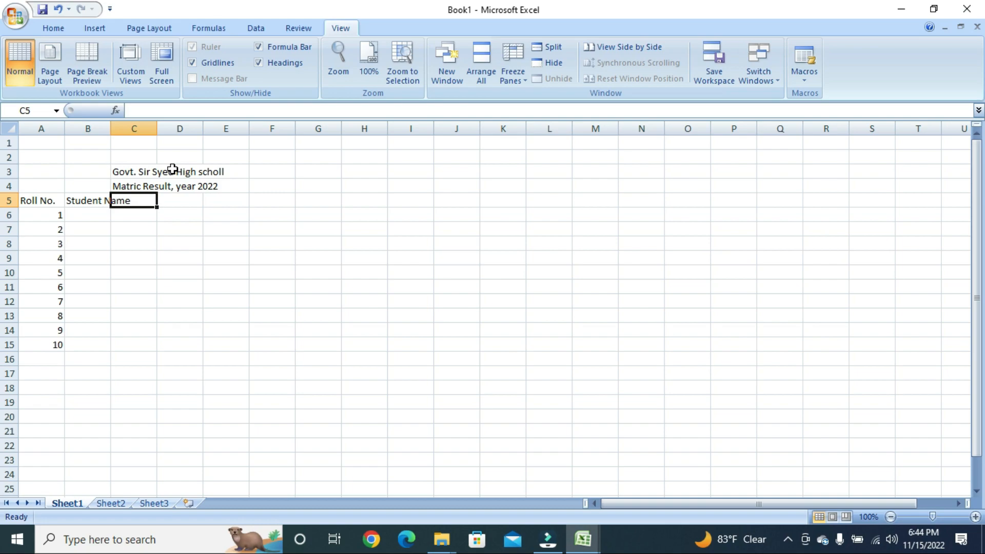
Add the subject headers Math, English, Urdu and Pak Study in C5 to F5
type("Math")
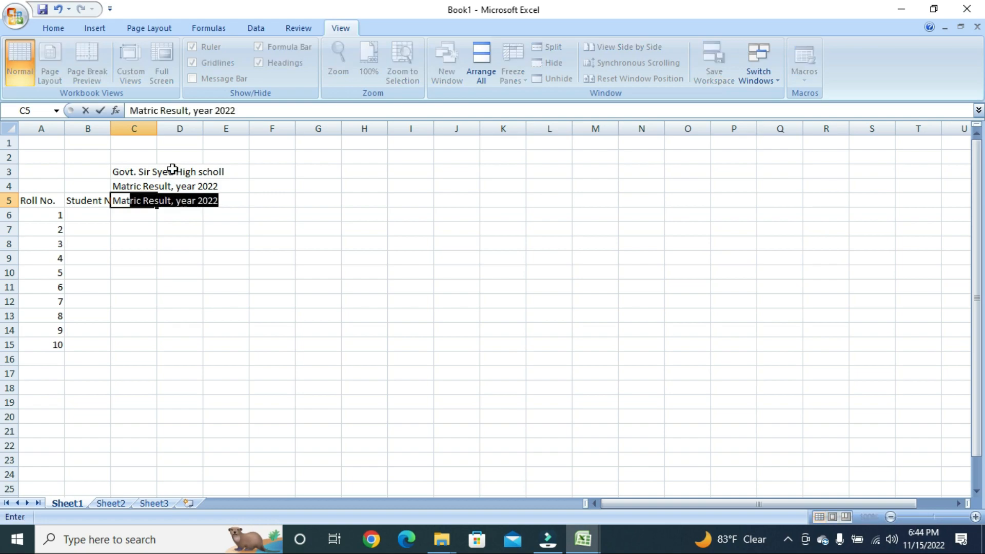
key("Tab")
type("Eng")
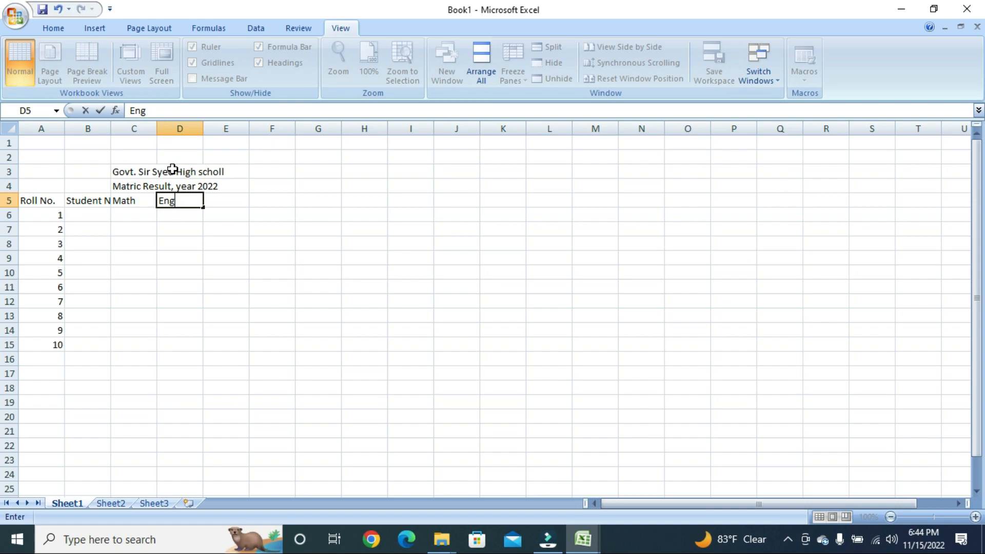
type("lish")
key("Tab")
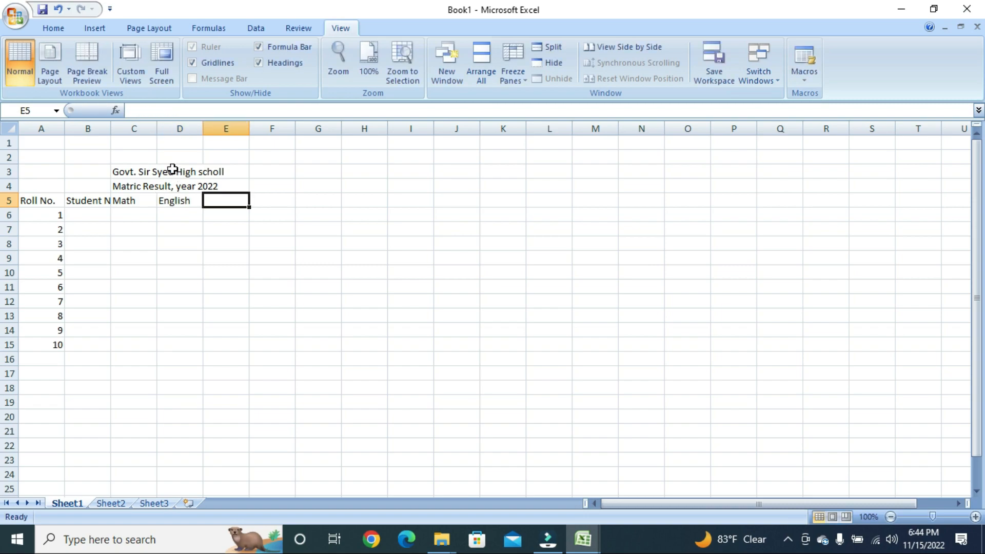
type("Urdu")
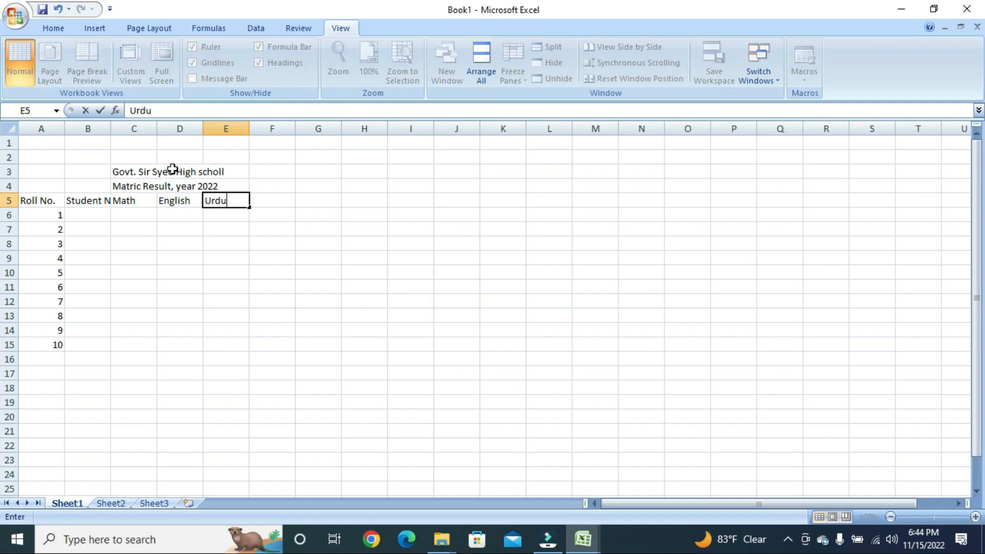
key("Tab")
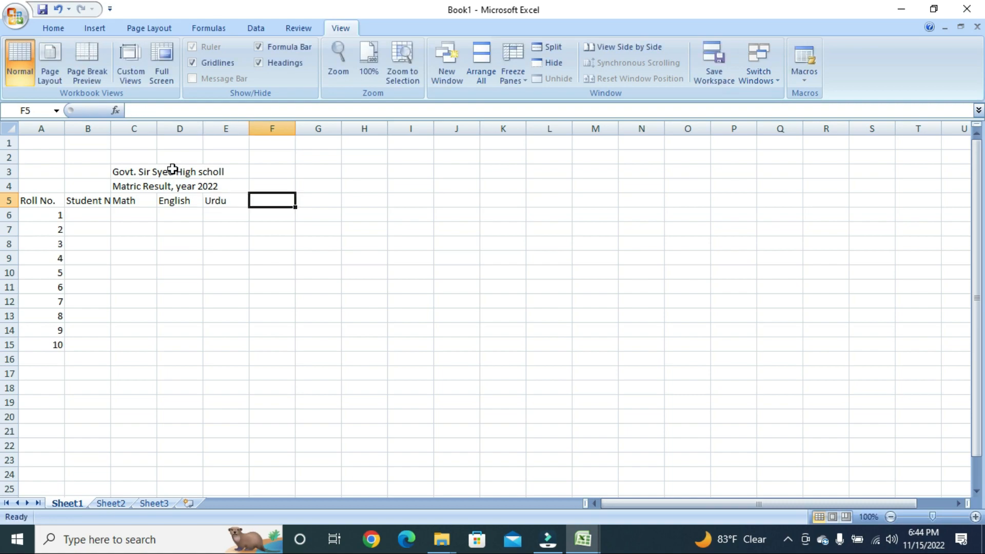
type("Pa")
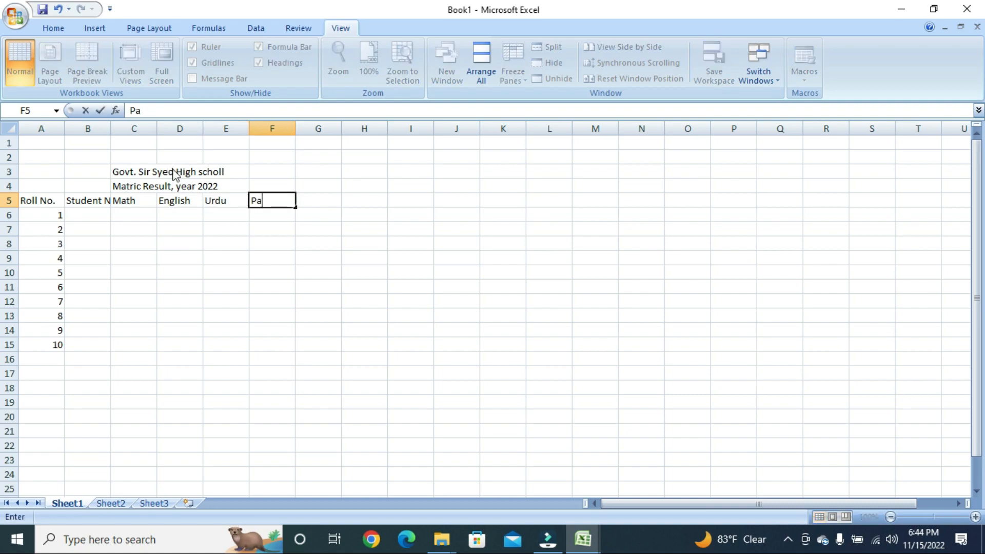
type("k Study")
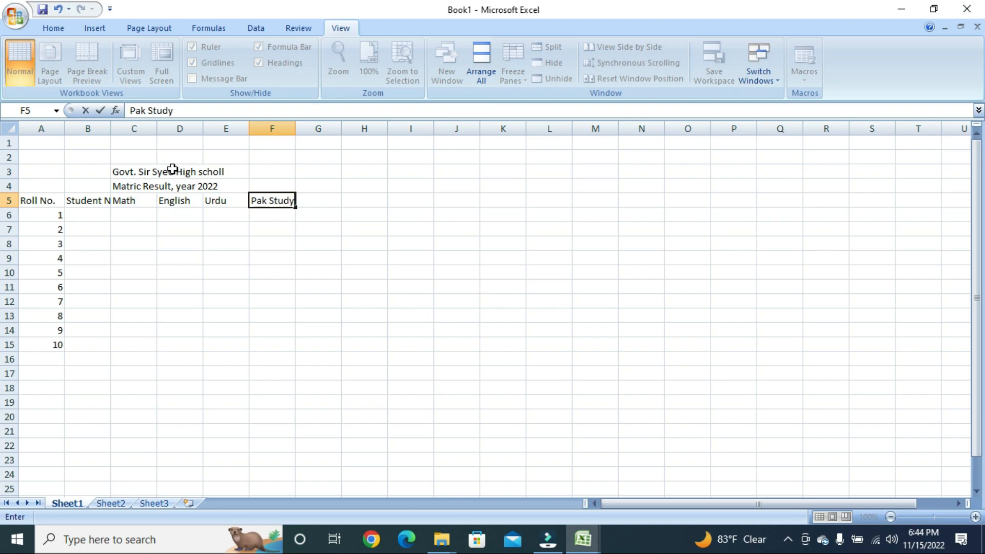
key("Return")
Add the 'Total marks' and 'Obtained Marks' headers in G5 and H5
key("Up")
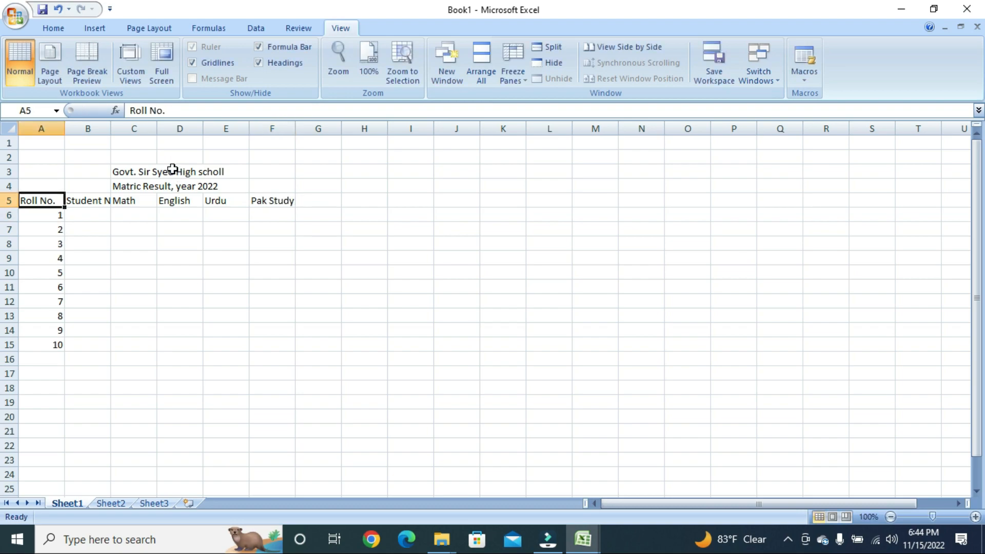
key("Right")
key("Right")
key("Right")
key("Right")
key("Right")
key("Left")
key("Right")
key("Right")
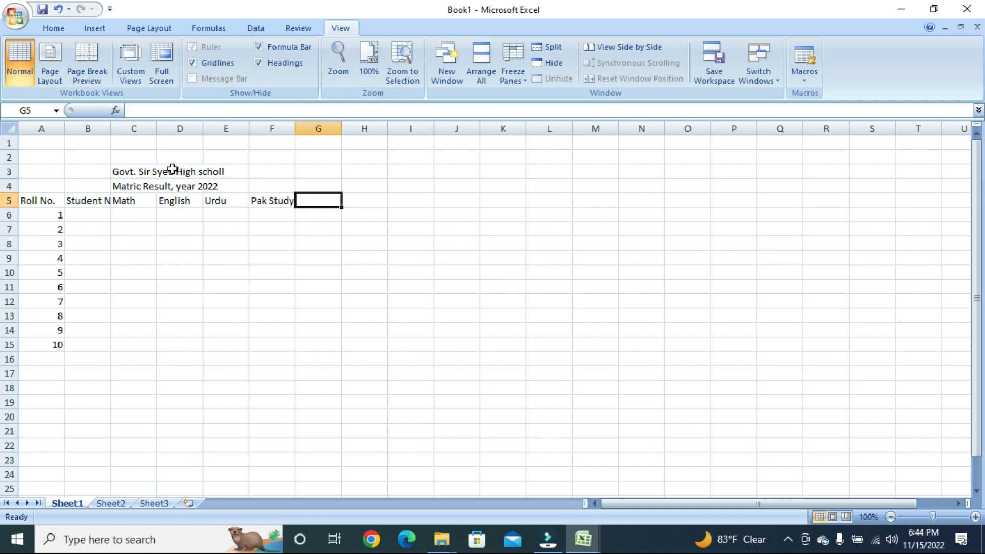
type("To")
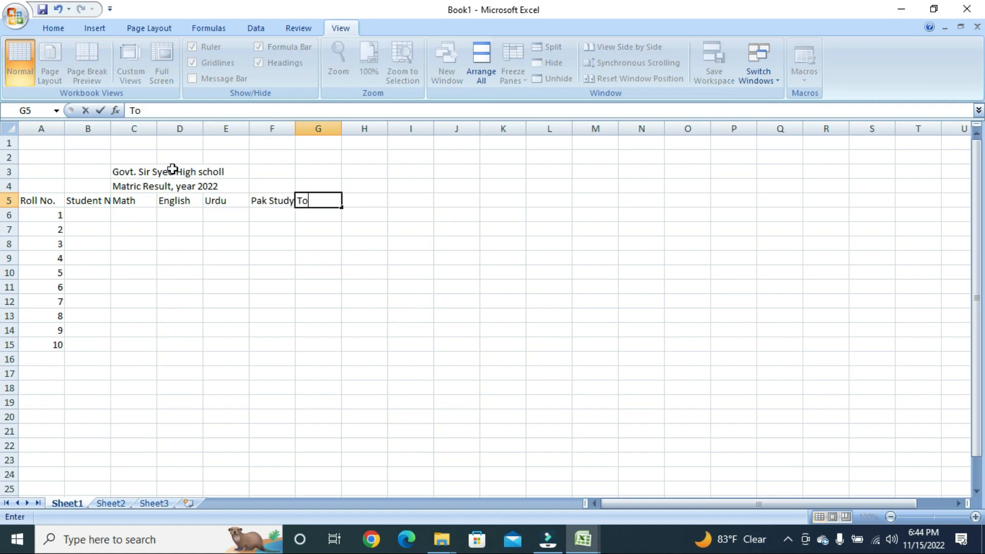
type("tal marks")
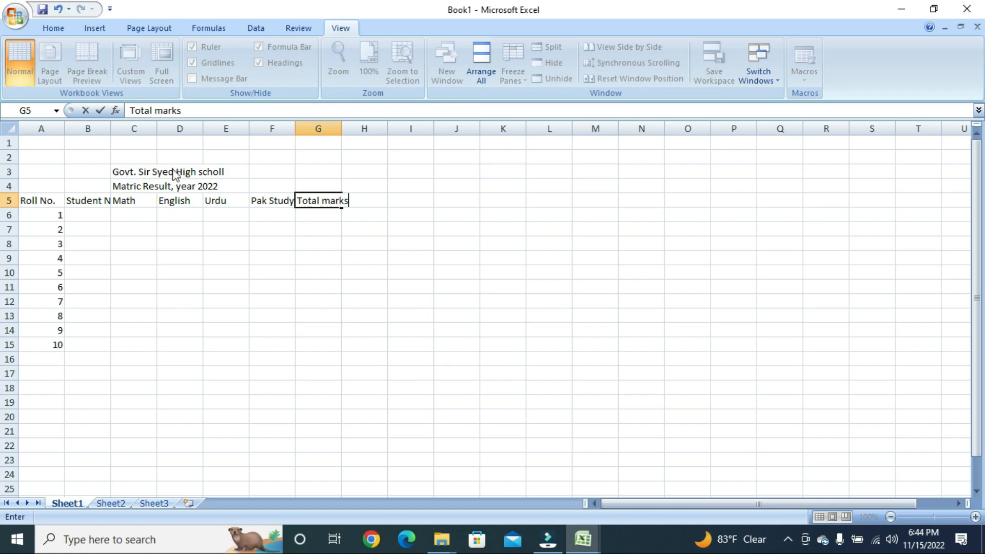
key("Tab")
type("Obtai")
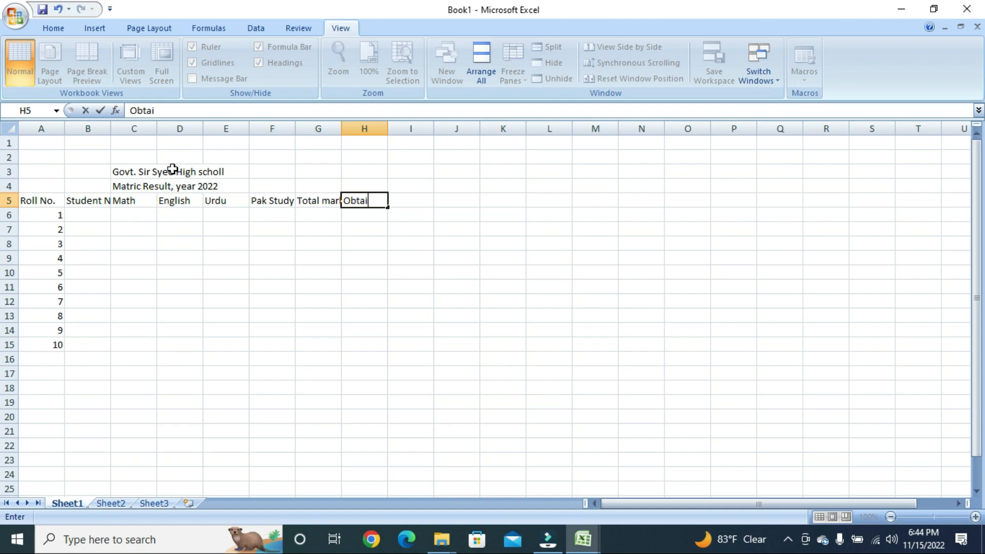
type("ned Marks")
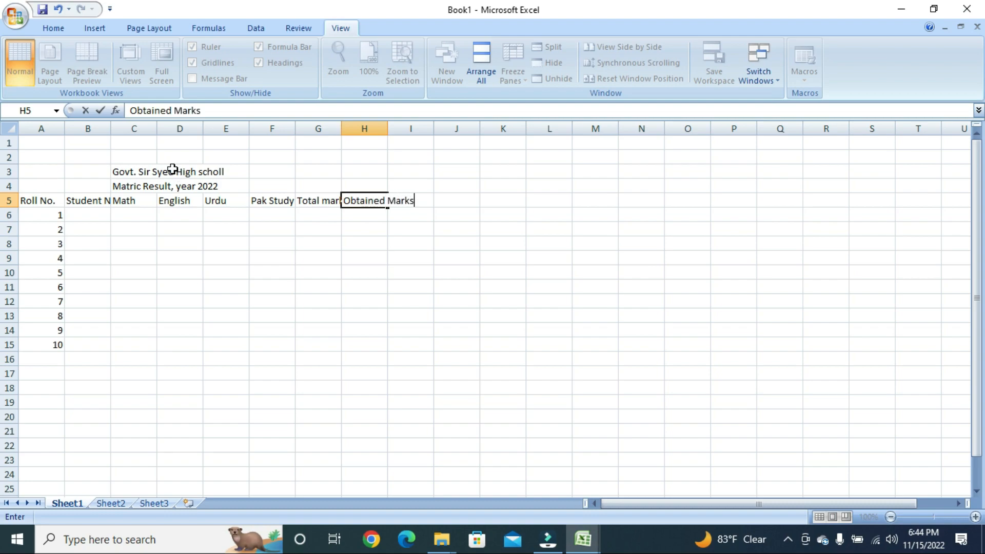
key("Tab")
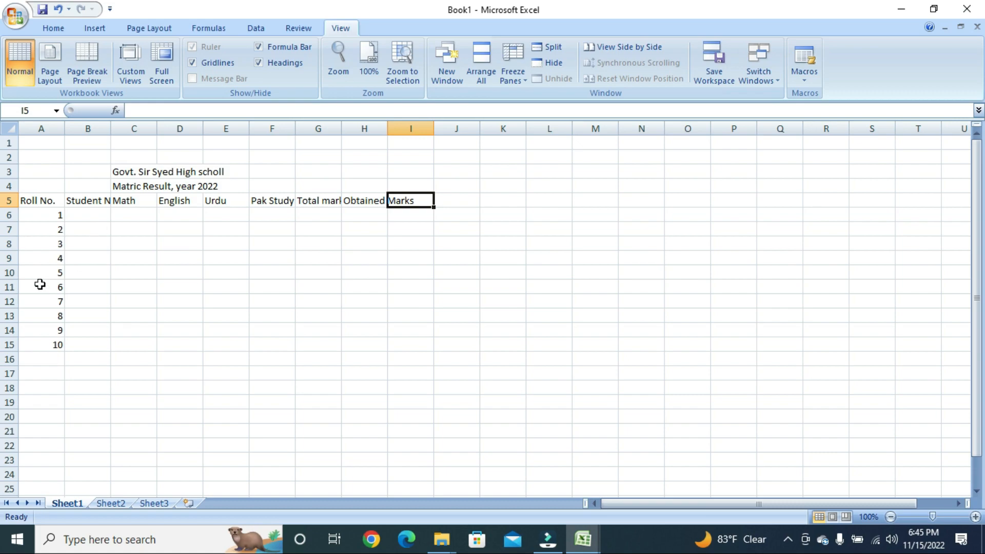
left_click(74, 200)
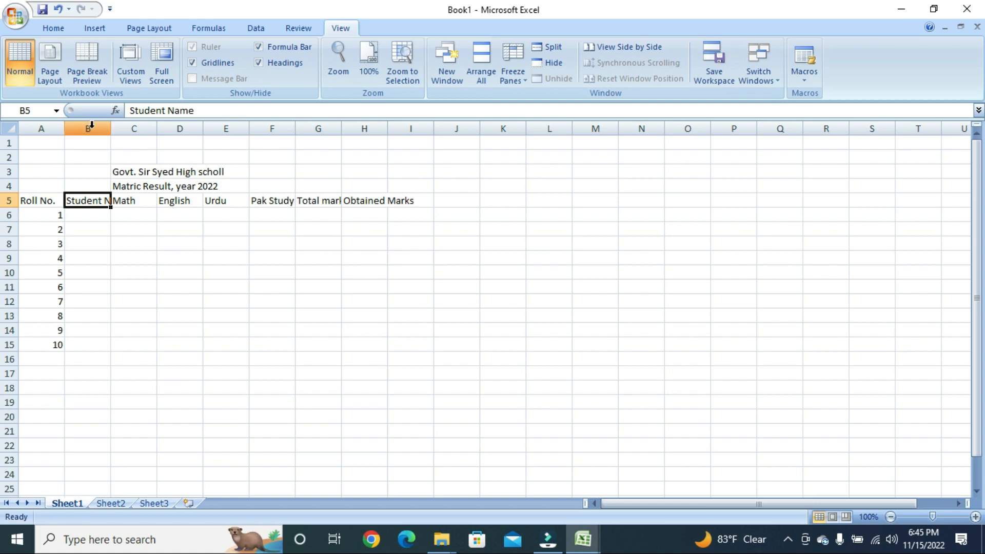
Set column B's width to 16 so 'Student Name' fits
left_click(95, 128)
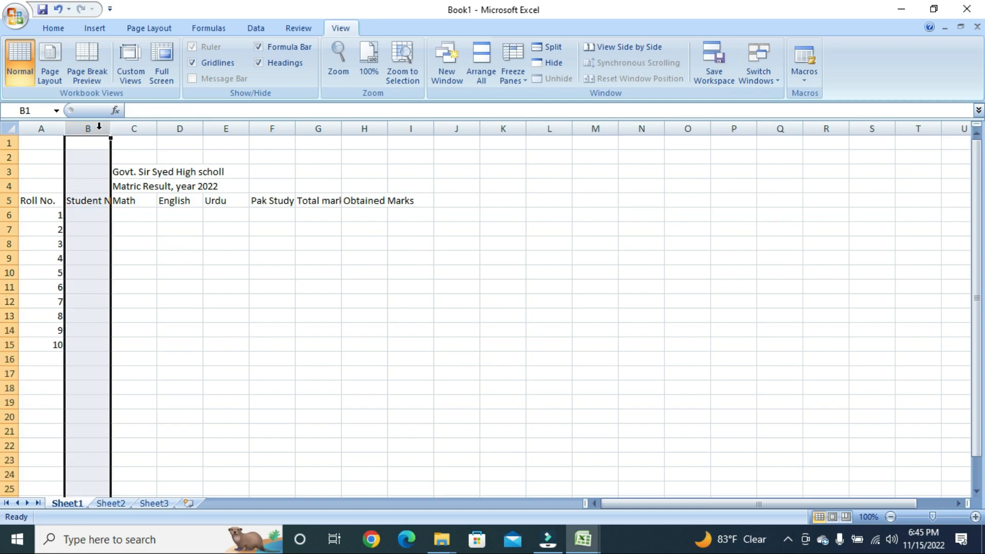
right_click(98, 129)
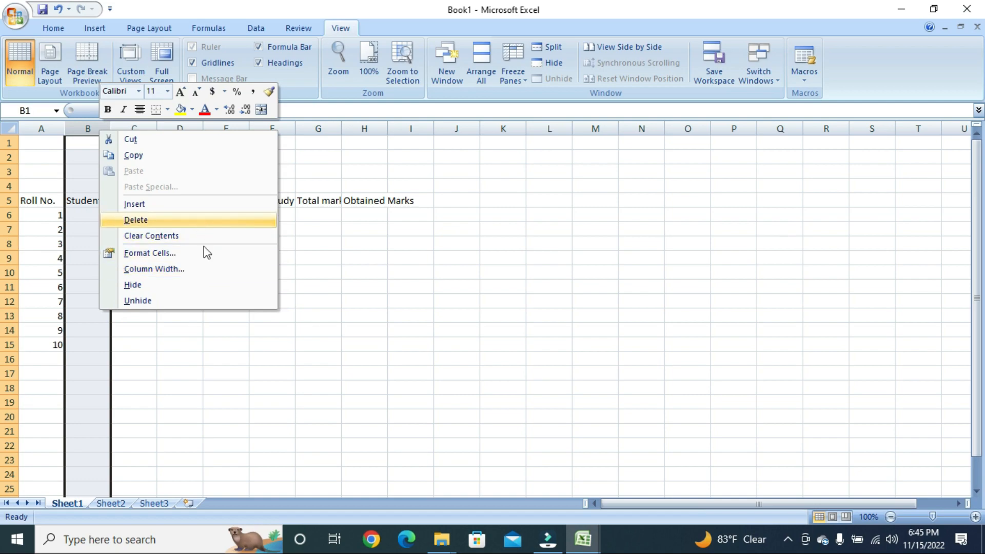
left_click(172, 271)
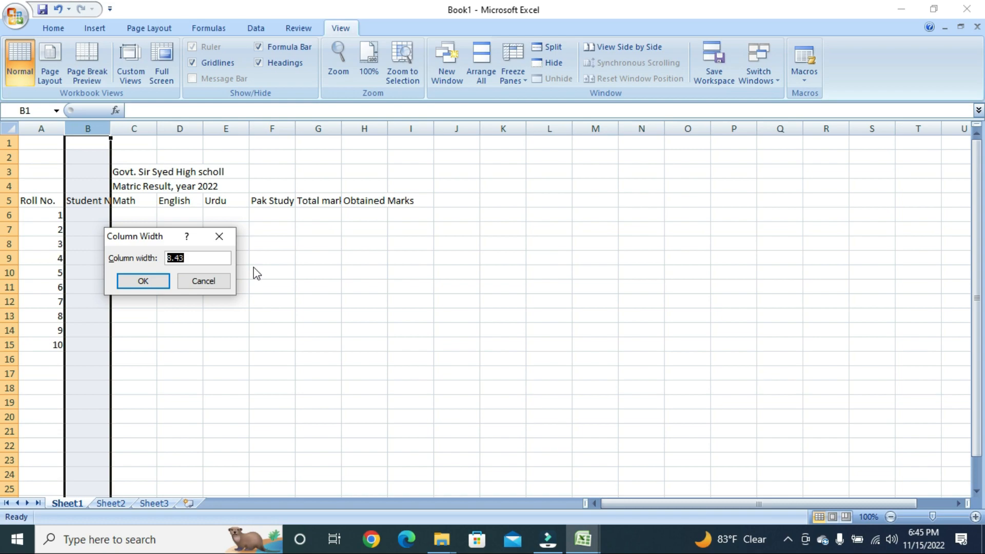
type("16")
key("Return")
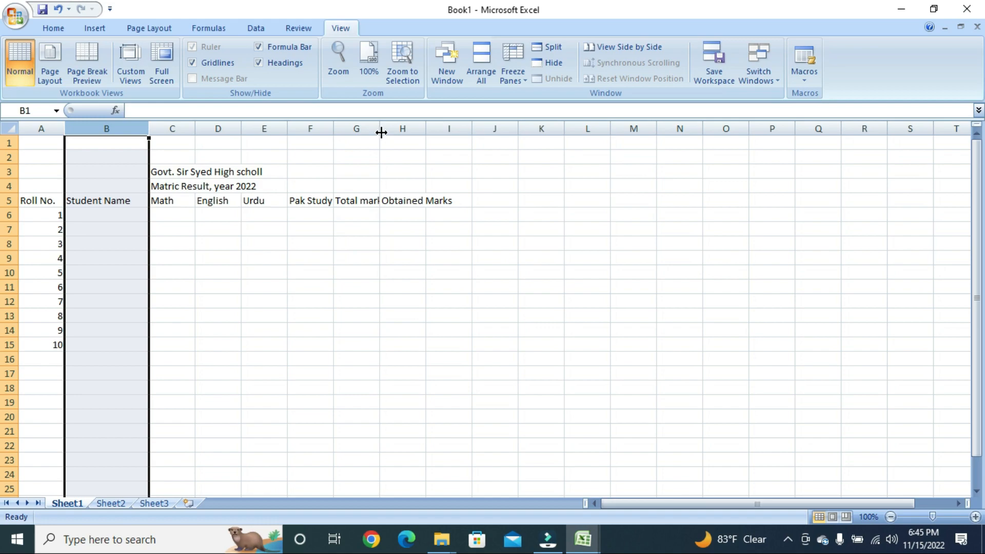
Widen columns G and H to fit 'Total marks' and 'Obtained Marks'
left_click(370, 155)
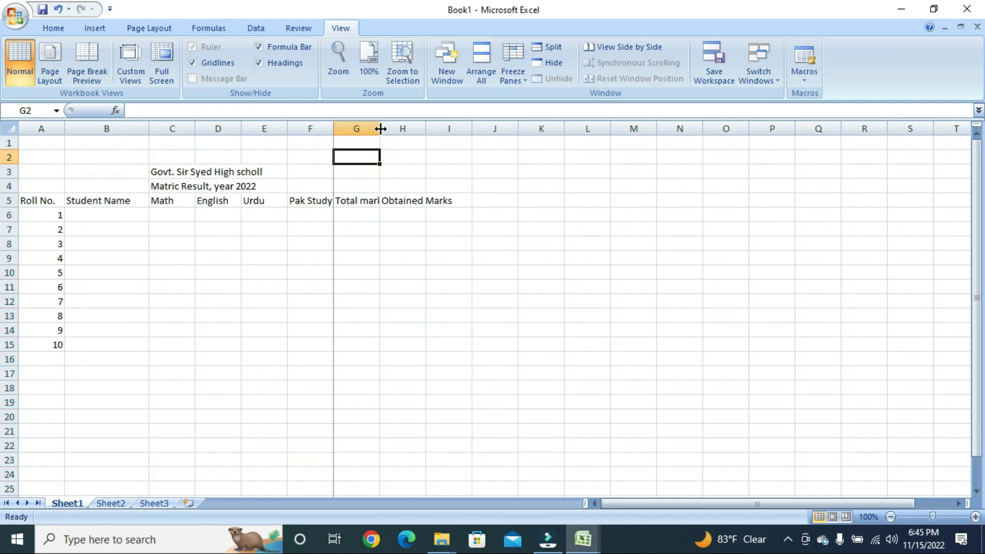
left_click_drag(379, 128, 476, 136)
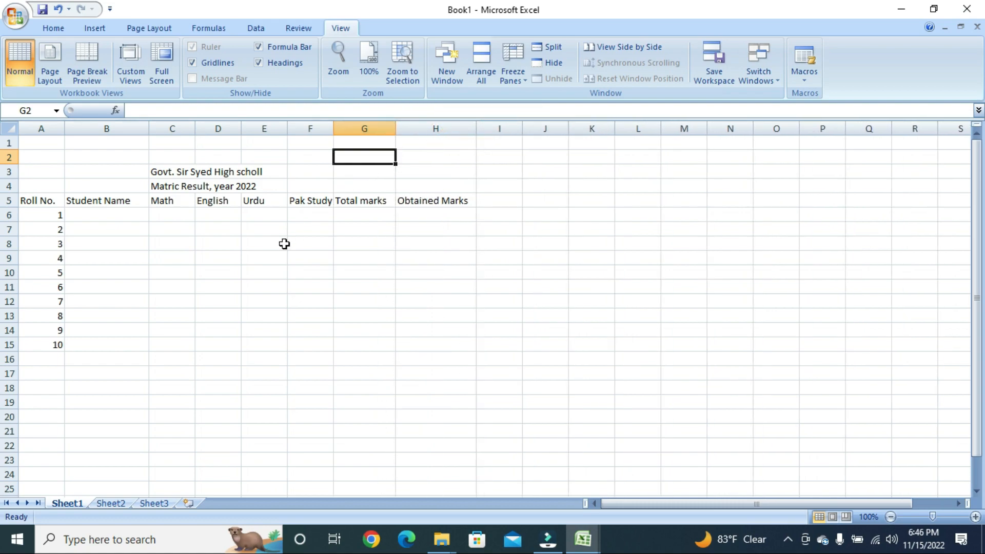
left_click(283, 243)
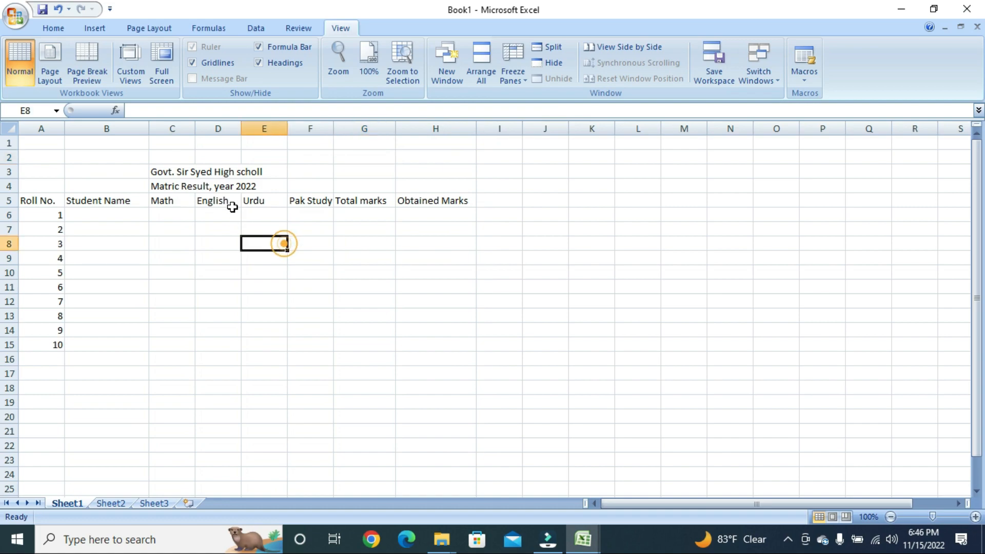
left_click(165, 170)
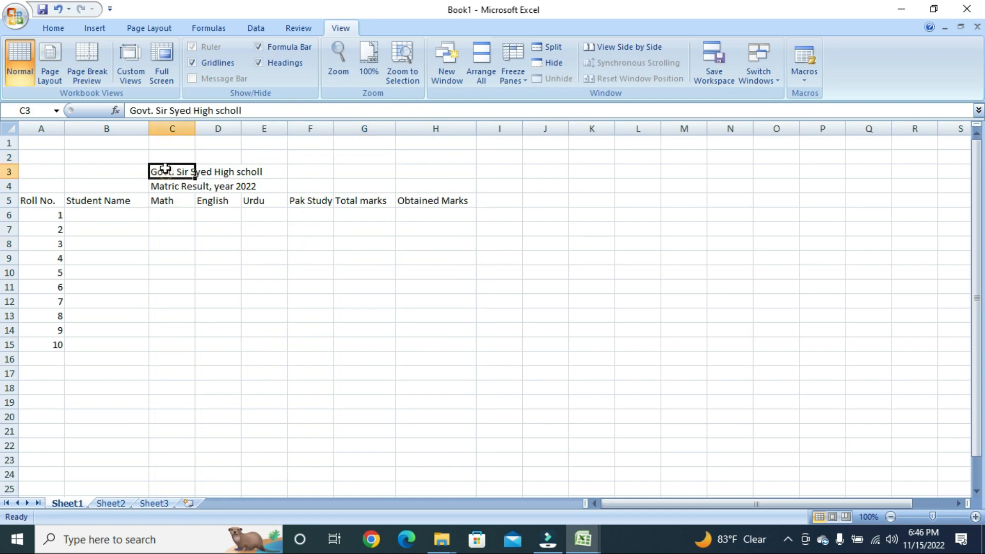
Make the C3 school title bold with font size 16
left_click(54, 32)
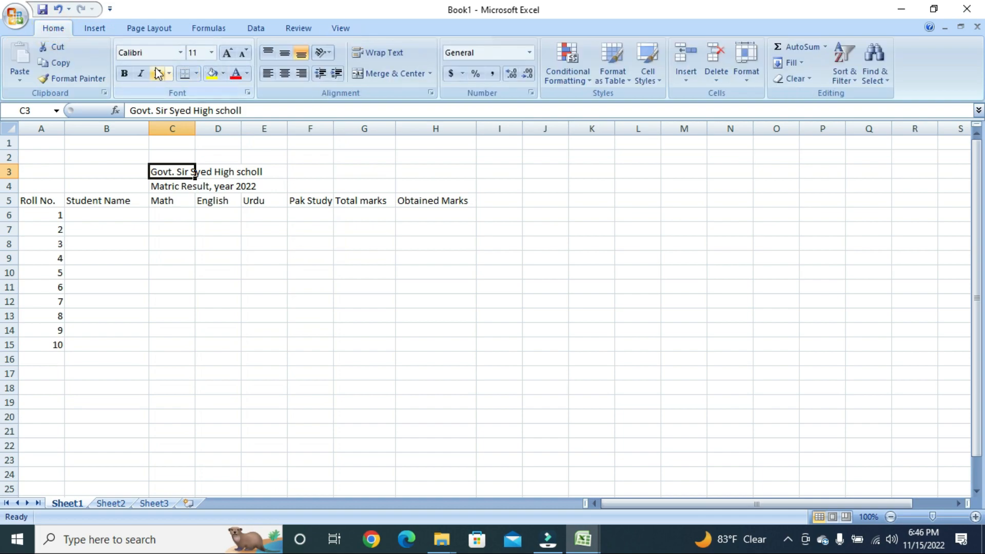
left_click(123, 73)
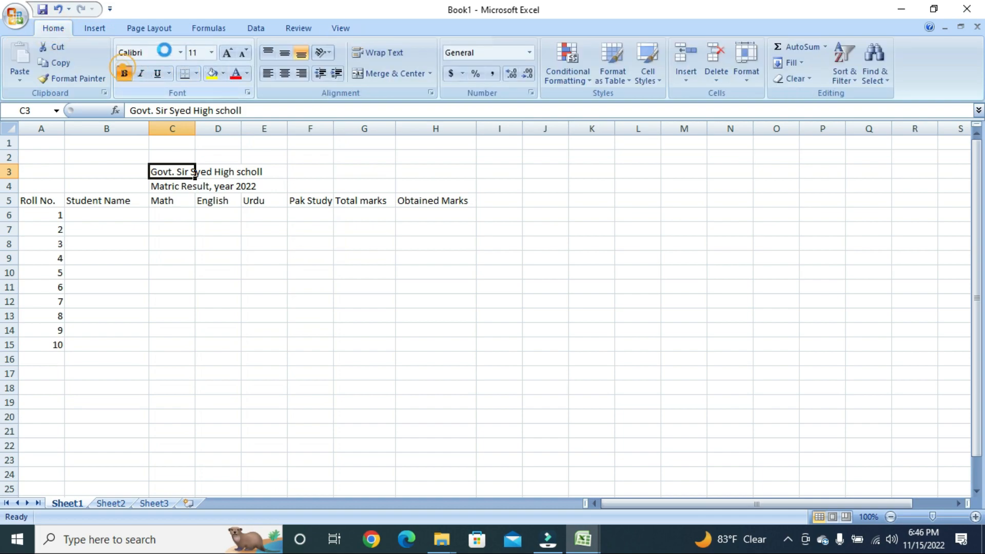
left_click(196, 53)
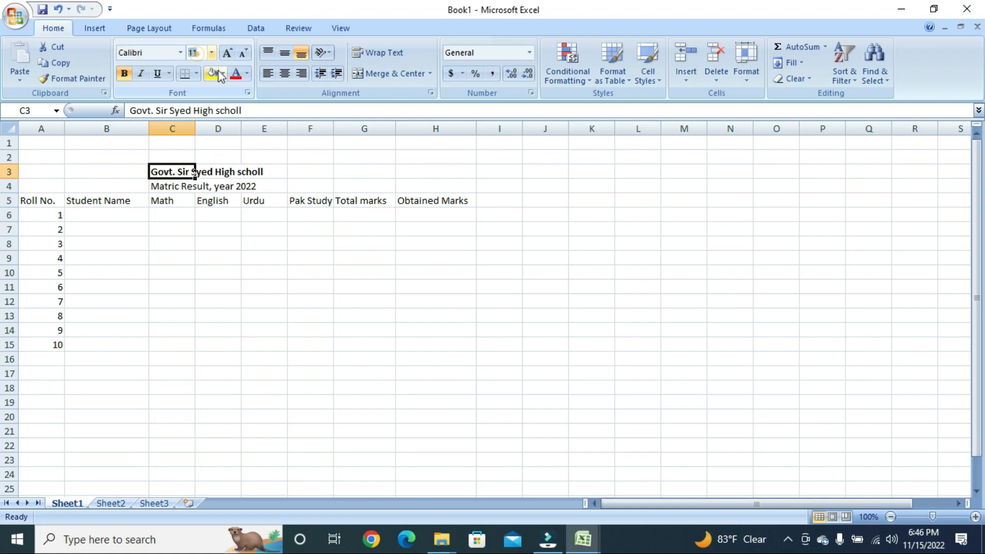
type("16")
key("Return")
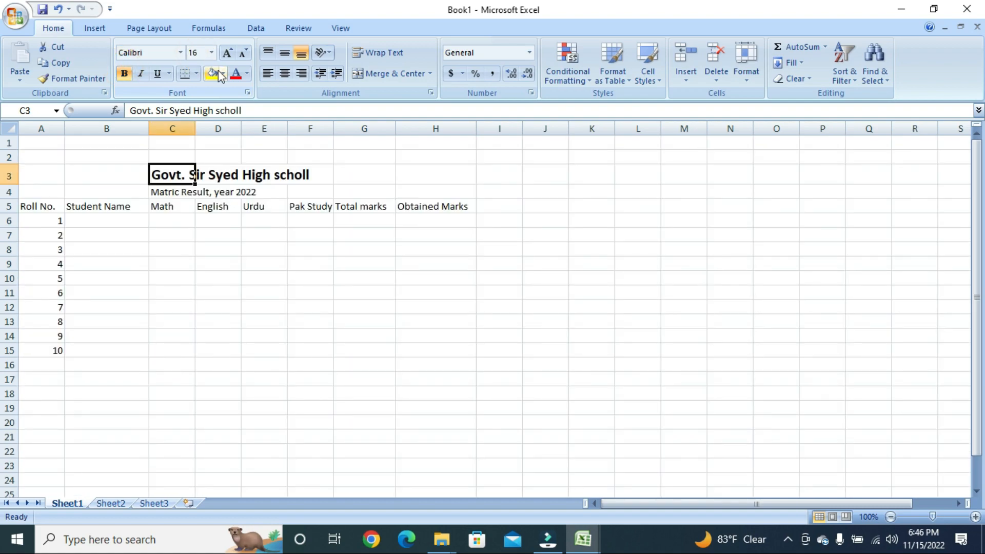
Colour the C3 school title green
left_click(174, 193)
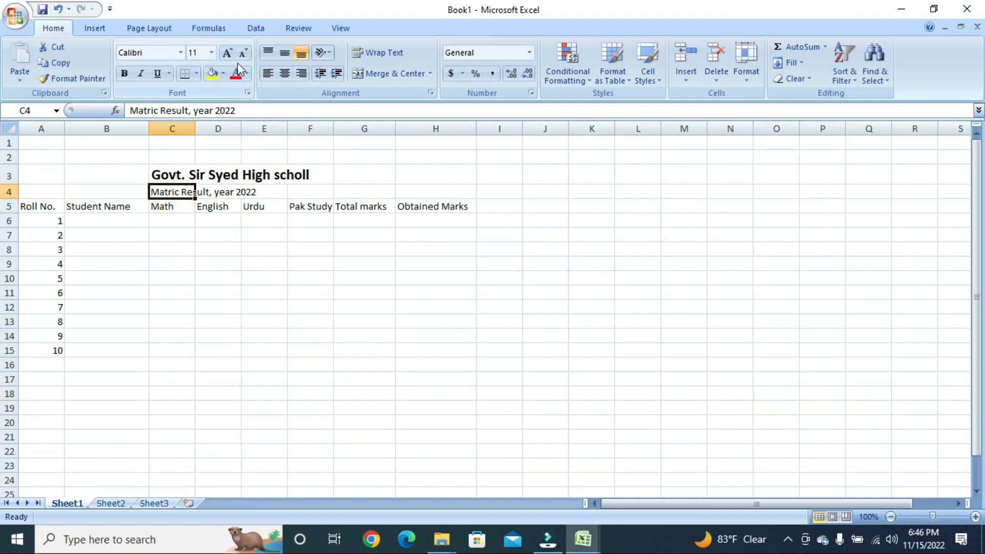
left_click(185, 174)
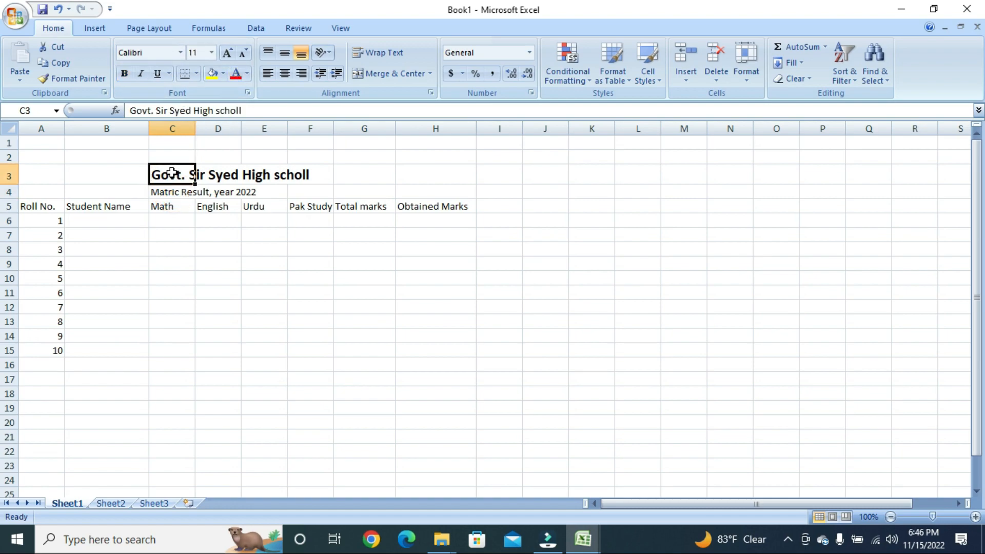
left_click(248, 73)
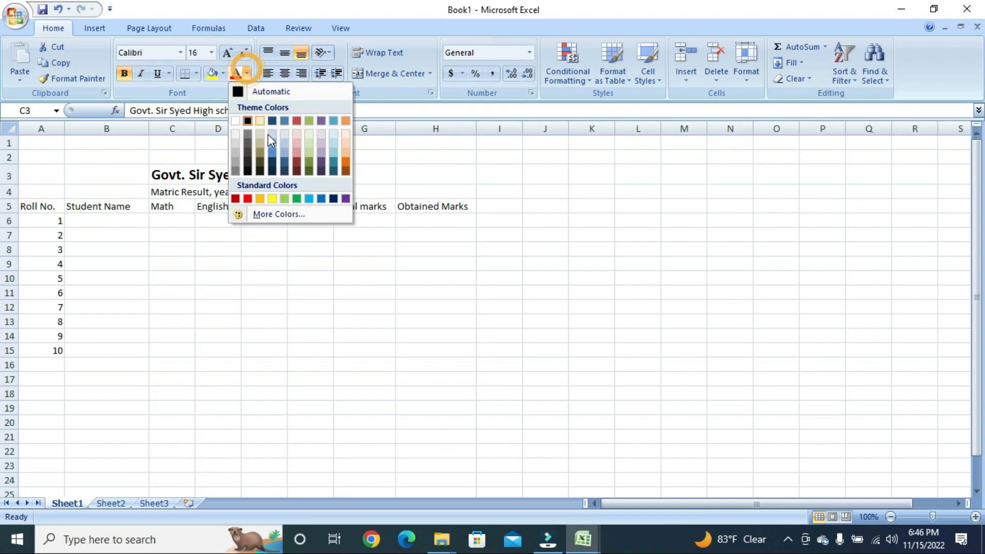
left_click(297, 198)
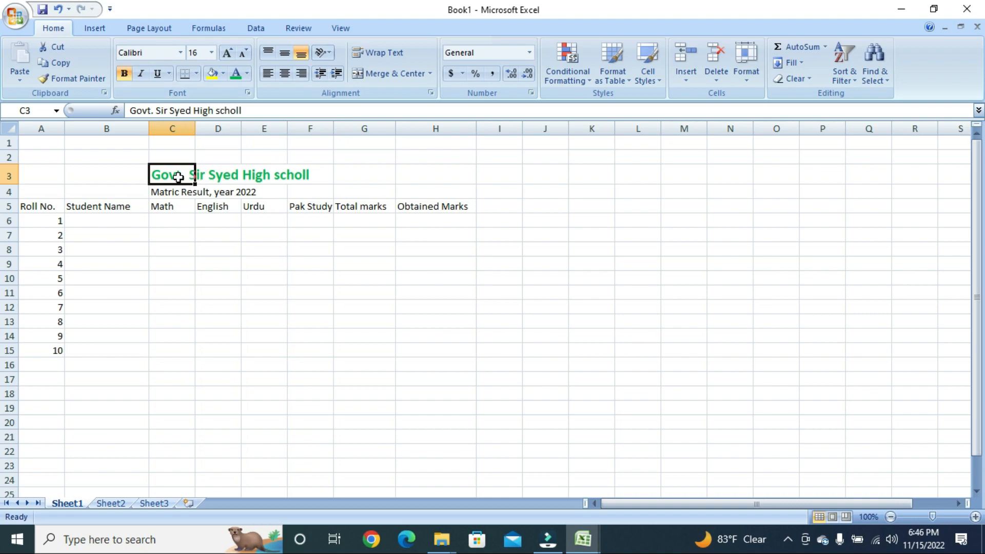
left_click_drag(171, 175, 309, 169)
left_click(211, 205)
left_click(175, 169)
key("shift+Right")
key("shift+Right")
key("shift+Right")
key("shift+Right")
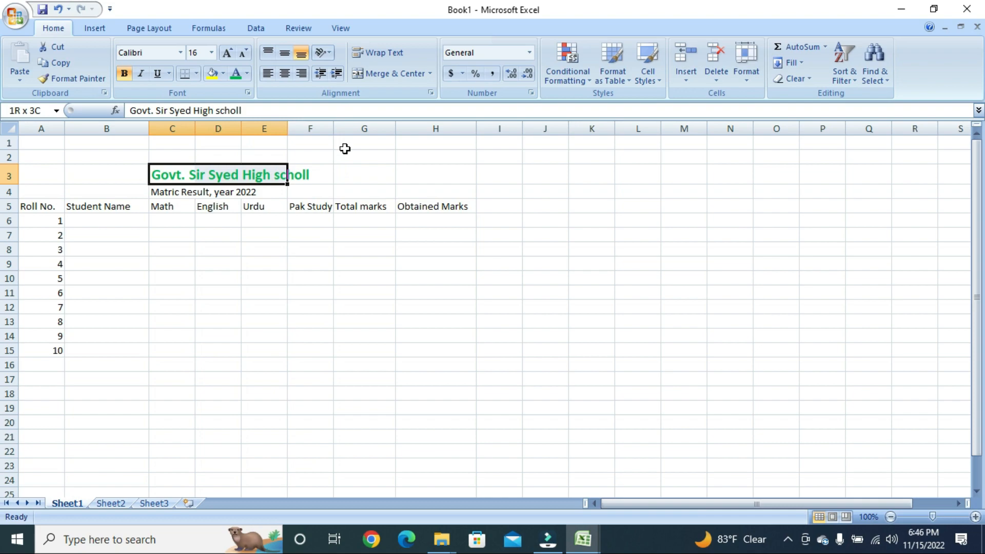
key("shift+Right")
key("shift+Right")
key("shift+Right")
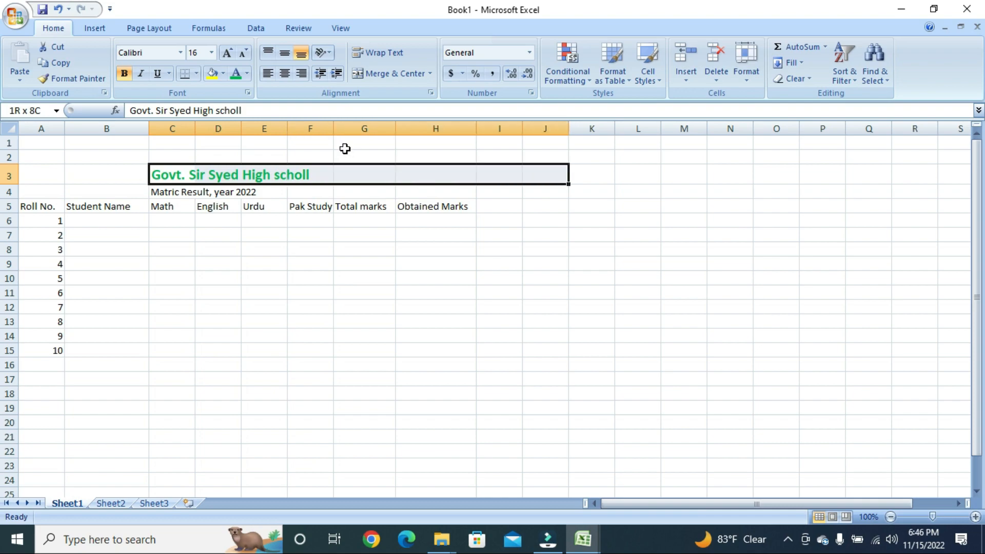
key("shift+Left")
key("shift+Left")
key("shift+Left")
key("shift+Left")
key("shift+Left")
key("shift+Down")
key("shift+Down")
key("shift+Down")
key("shift+Down")
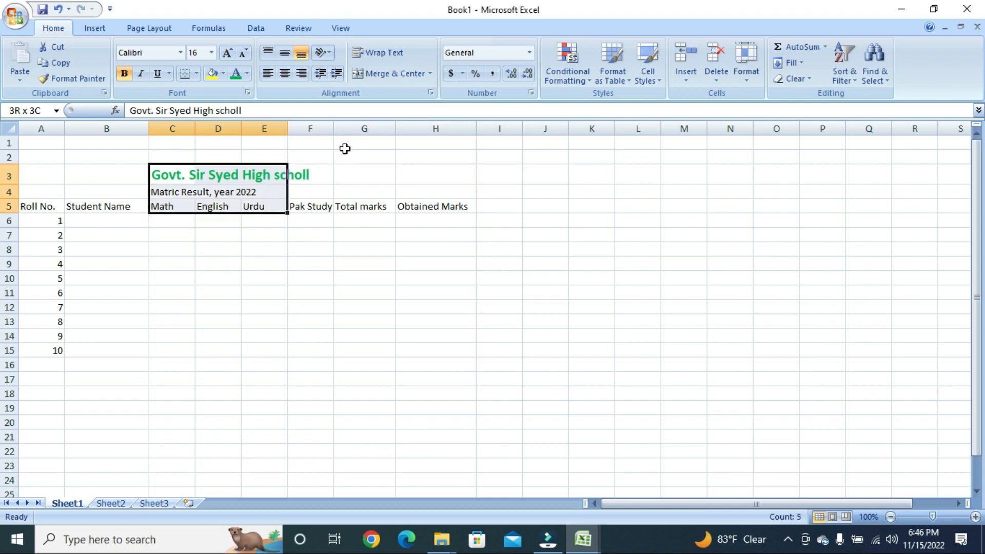
key("shift+Right")
key("shift+Right")
key("shift+Right")
key("shift+Up")
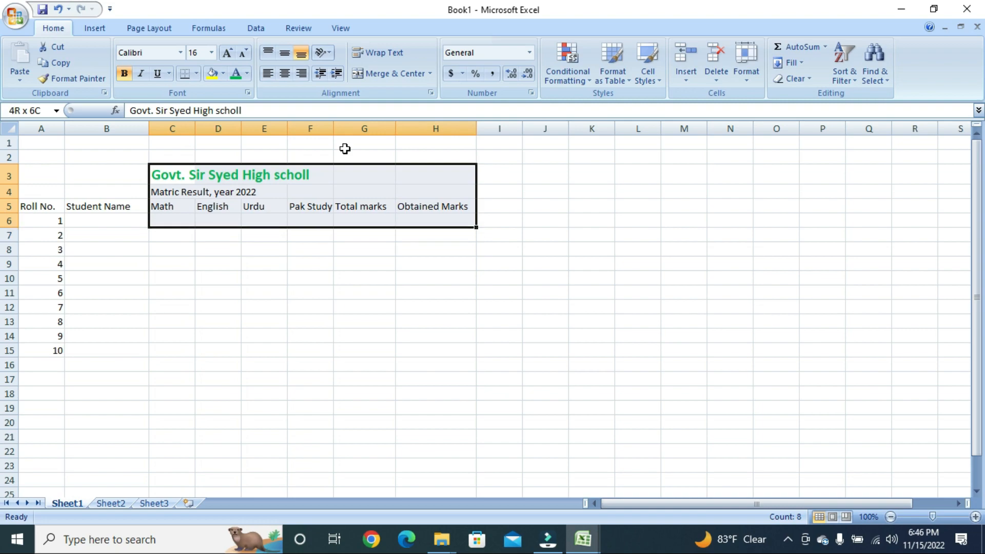
key("shift+Up")
key("shift+Up")
key("shift+Left")
key("shift+Up")
key("shift+Left")
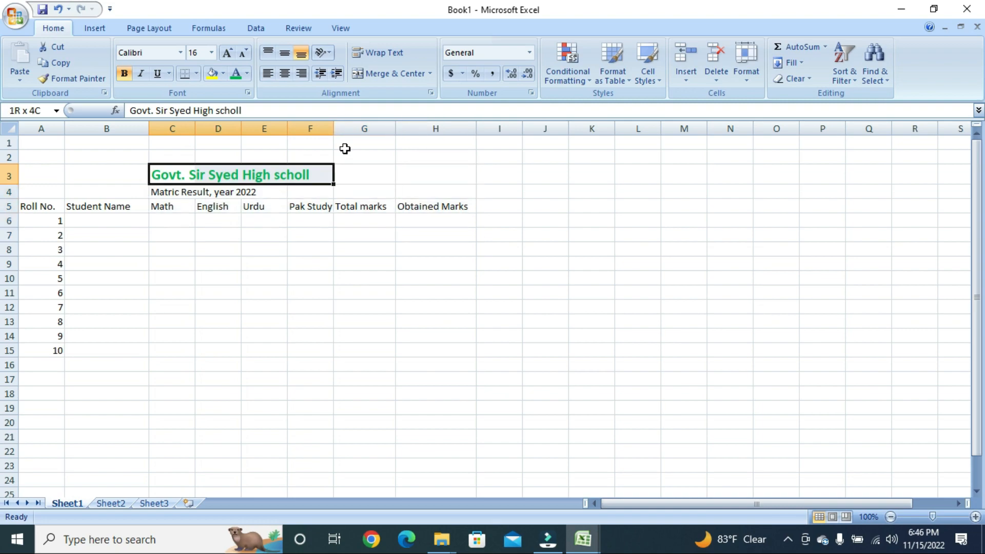